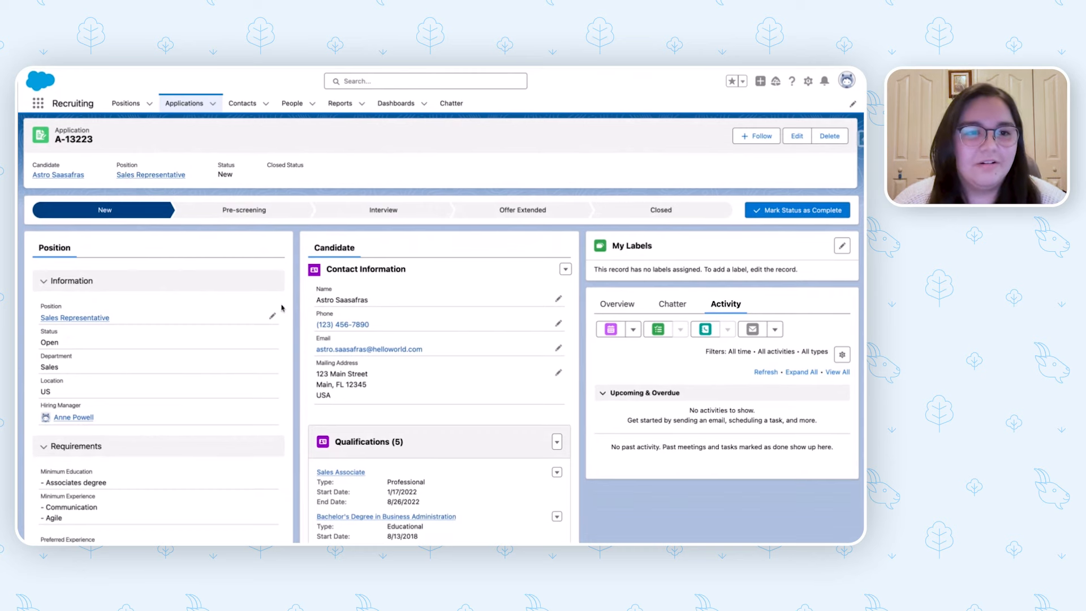
Step: Examine the position's information, requirements and salary range alongside the candidate's contact information on the application record
scroll(281, 308, down, 1)
scroll(282, 307, down, 2)
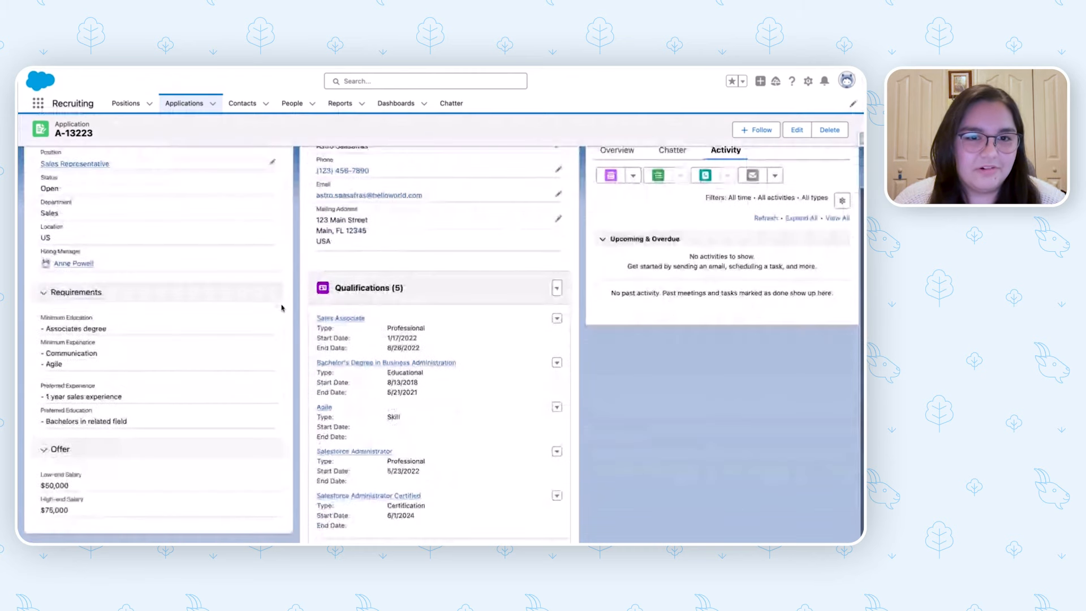
scroll(282, 308, up, 1)
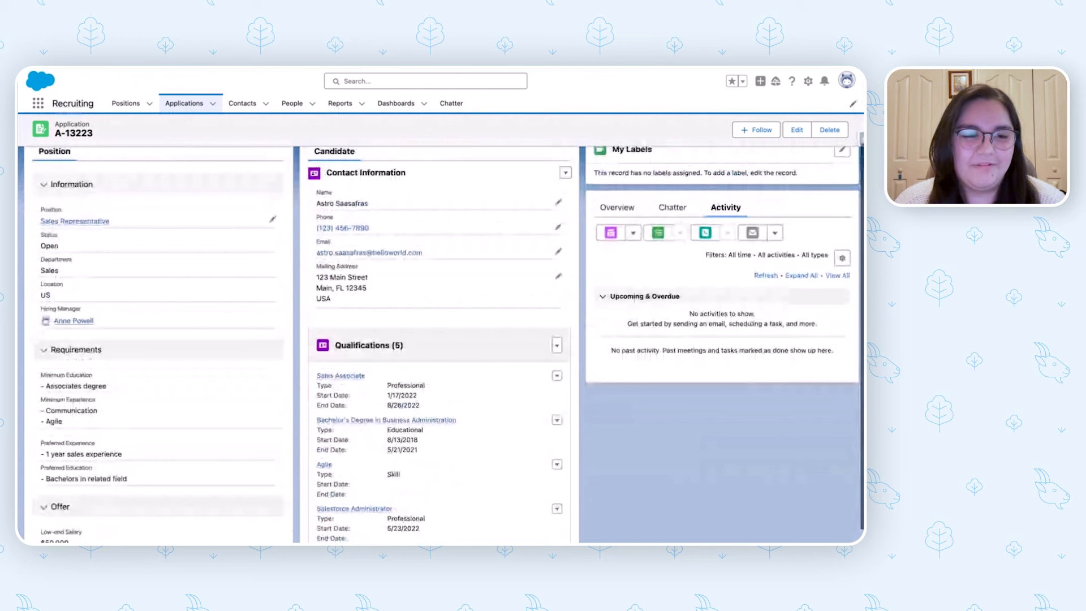
scroll(282, 308, up, 1)
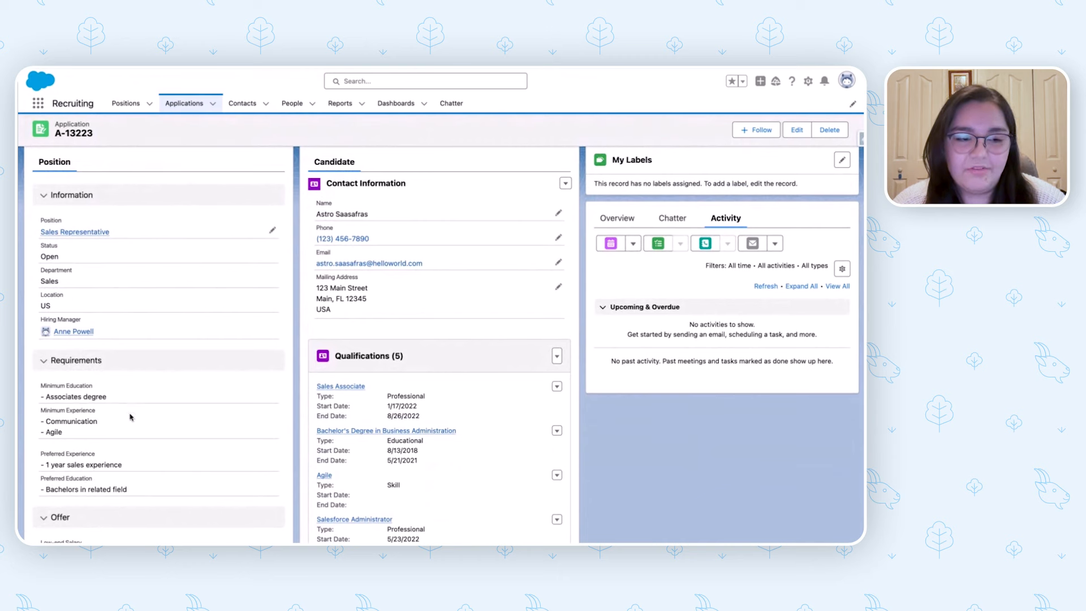
scroll(86, 446, down, 2)
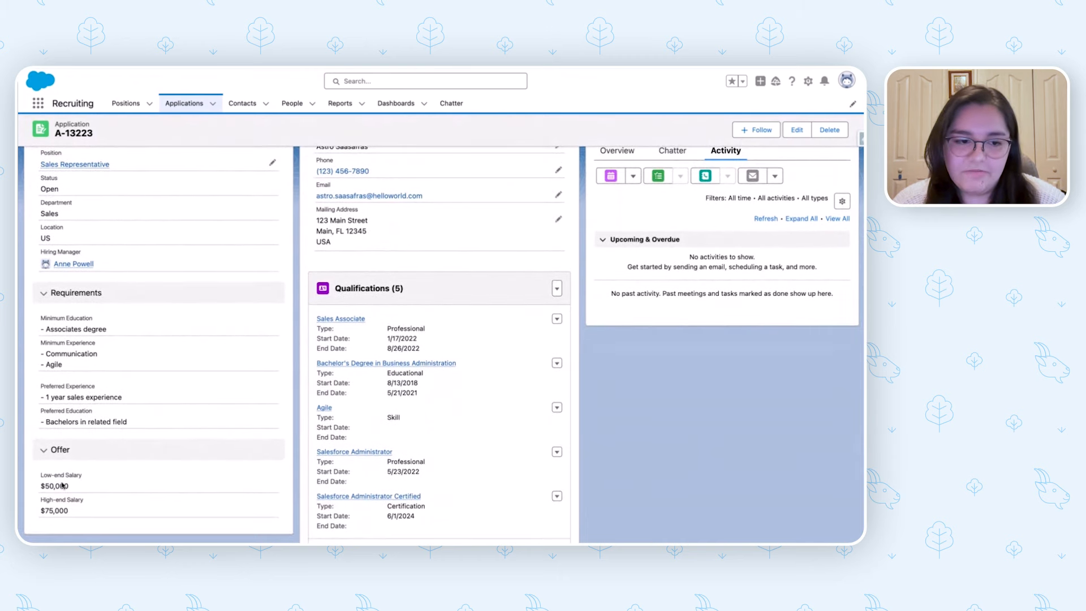
scroll(62, 486, up, 2)
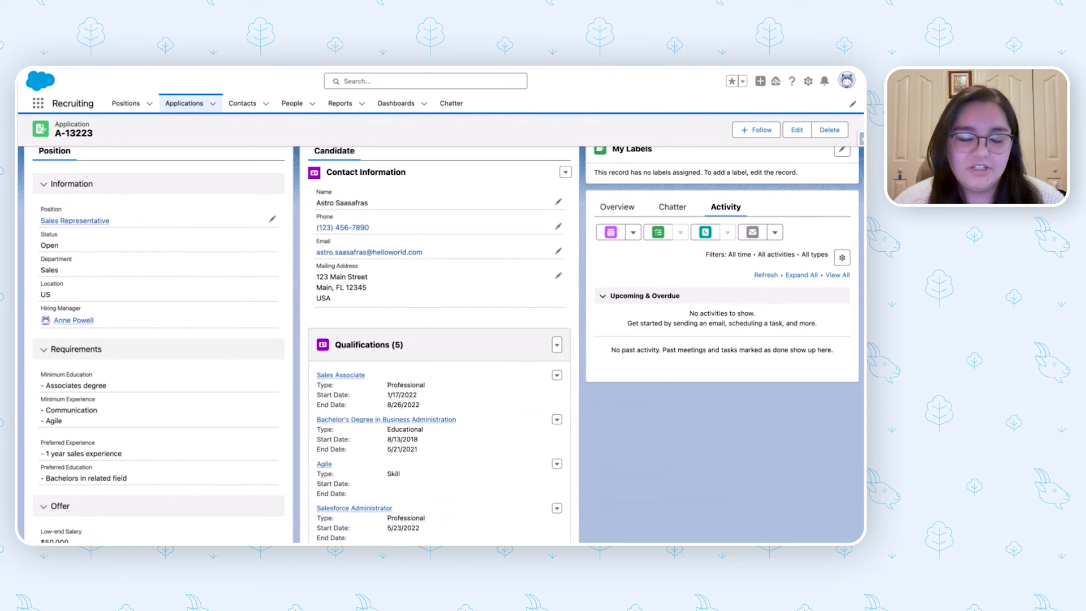
mouse_move(87, 221)
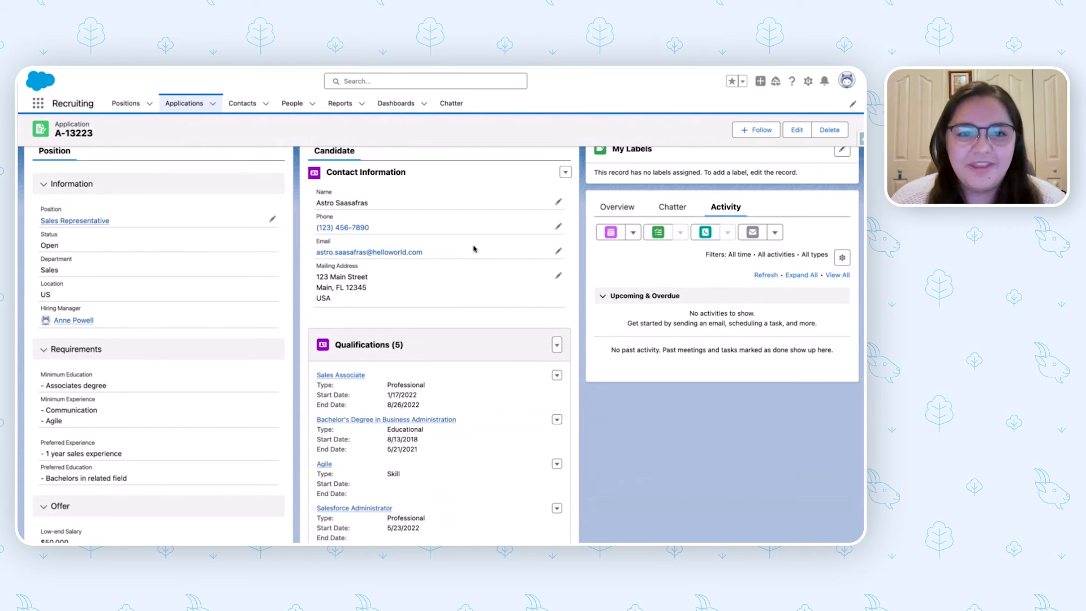
scroll(462, 189, up, 1)
scroll(462, 188, down, 1)
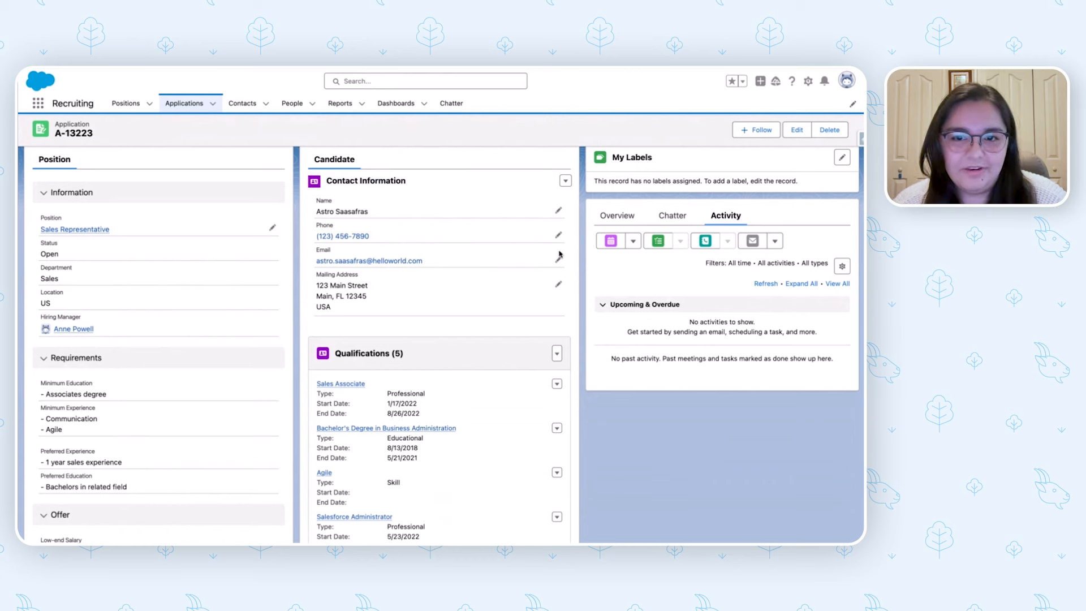
Step: Edit the candidate's contact information inline, replace the last digits of the phone number, and save the change
click(558, 285)
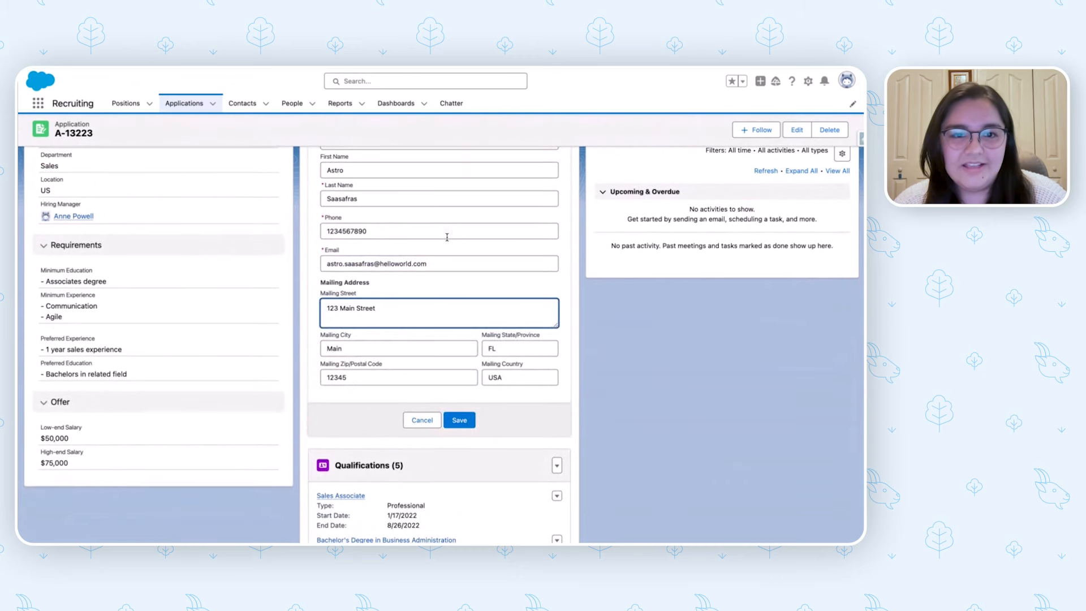
scroll(446, 235, up, 2)
scroll(378, 219, up, 1)
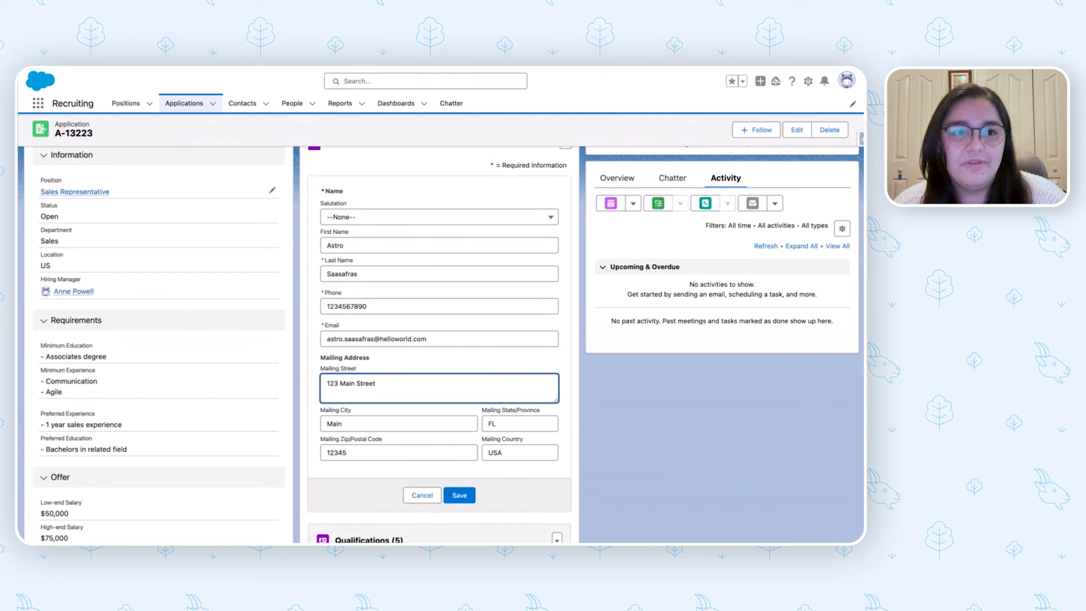
click(370, 276)
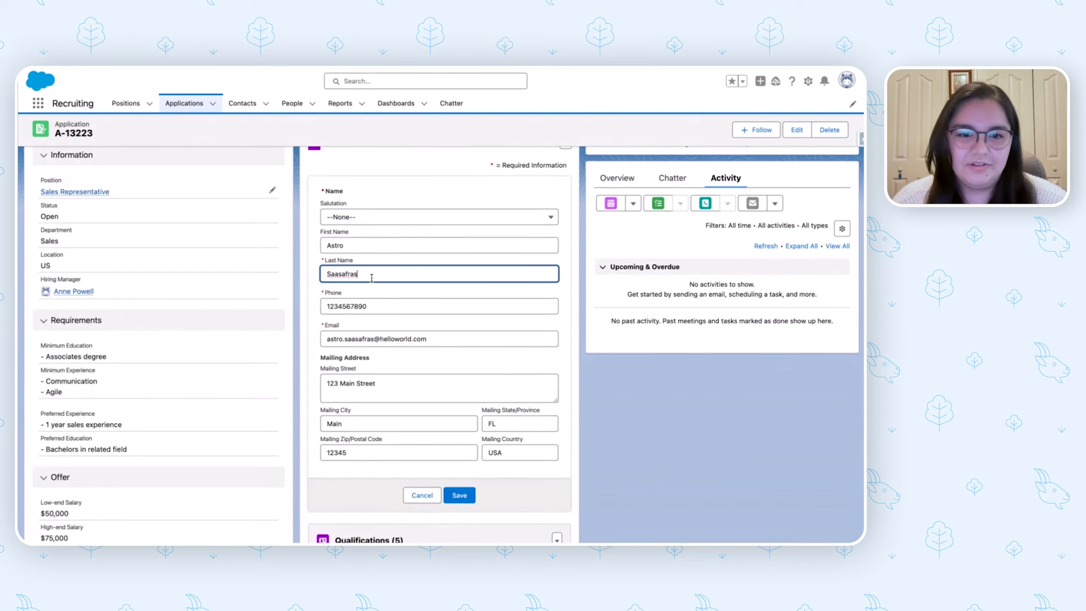
click(377, 306)
key(BackSpace)
text(1)
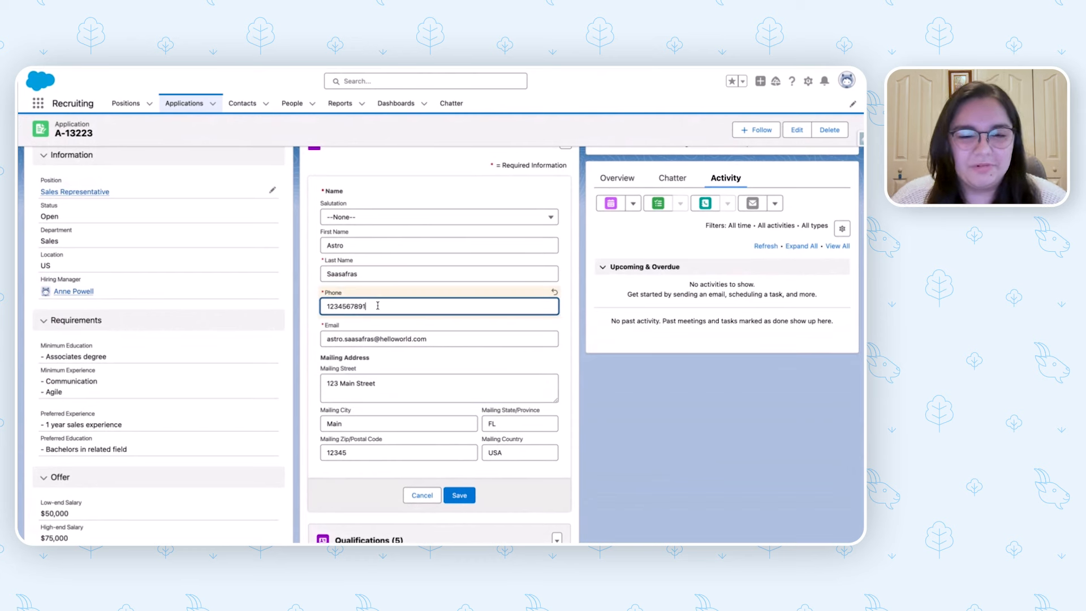
key(BackSpace)
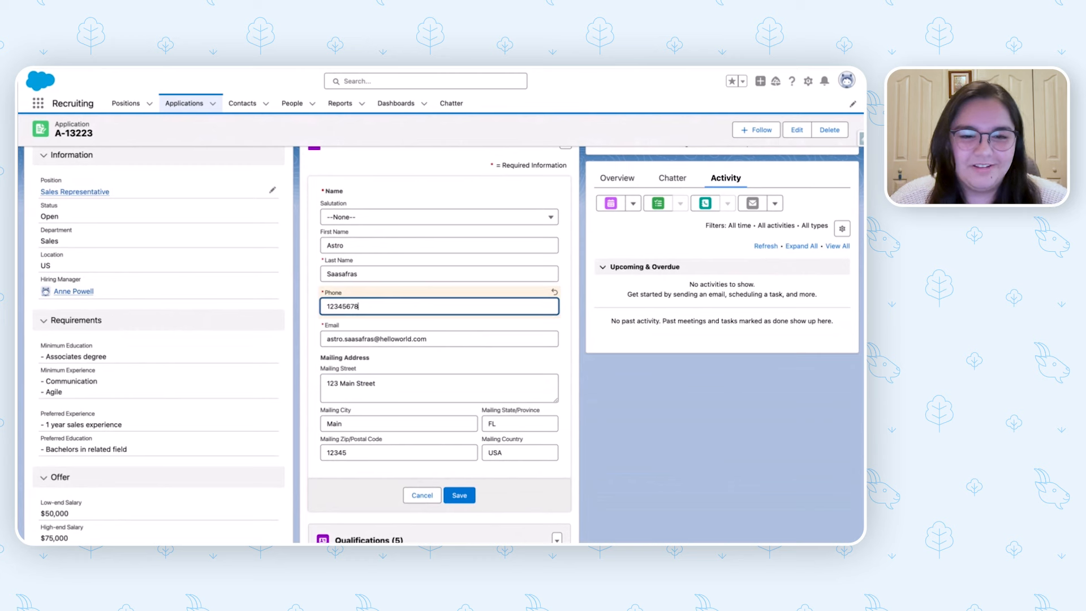
text(11)
click(394, 293)
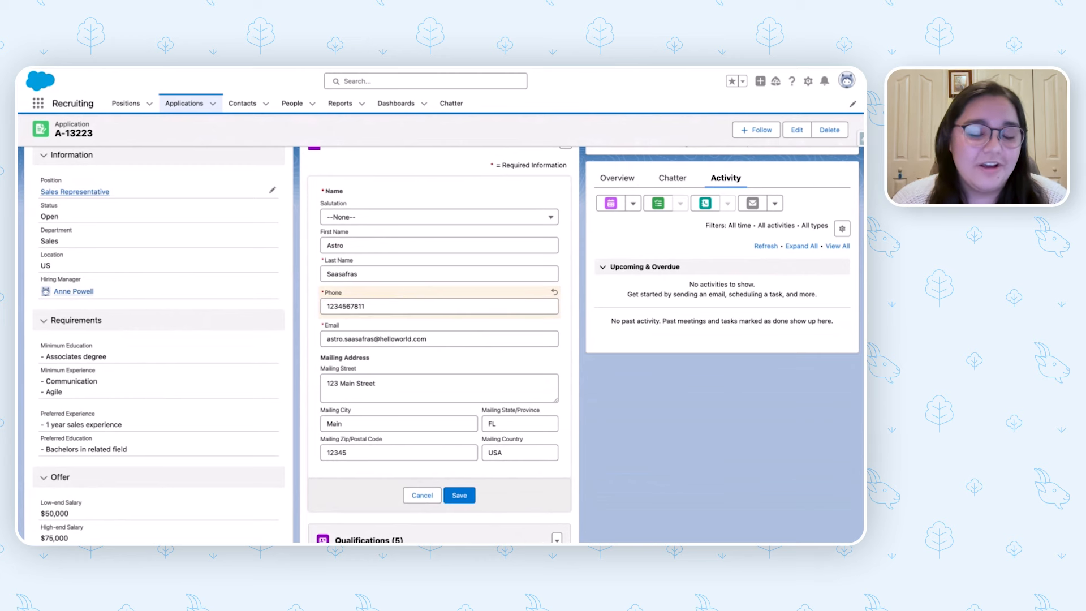
click(460, 496)
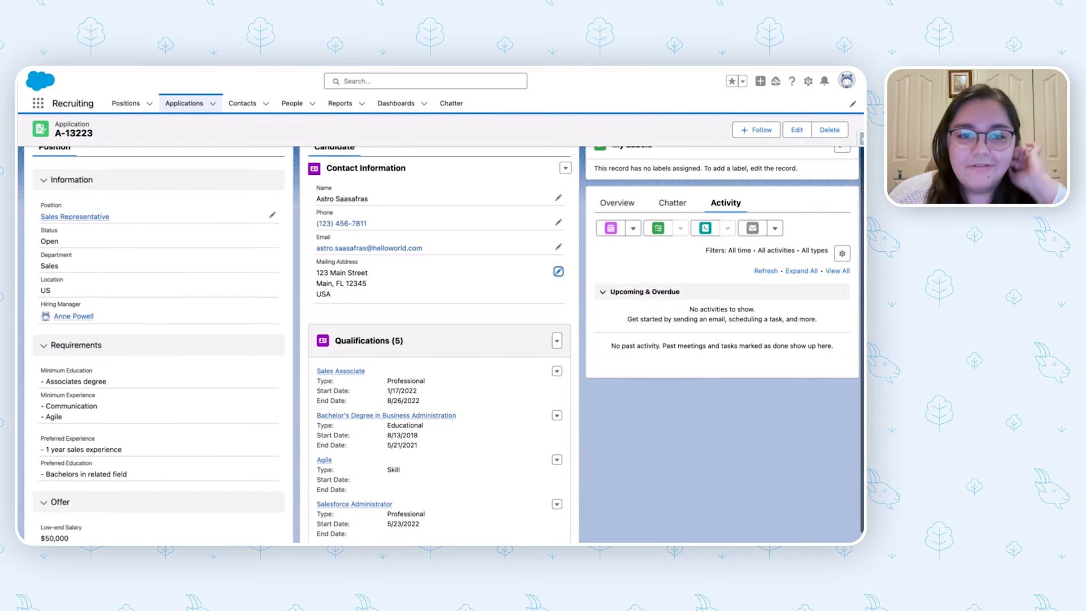
Step: Review the candidate's qualifications against the position's requirements, including the Bachelor's Degree in Business Administration and Agile entries
scroll(438, 345, down, 1)
scroll(446, 297, down, 3)
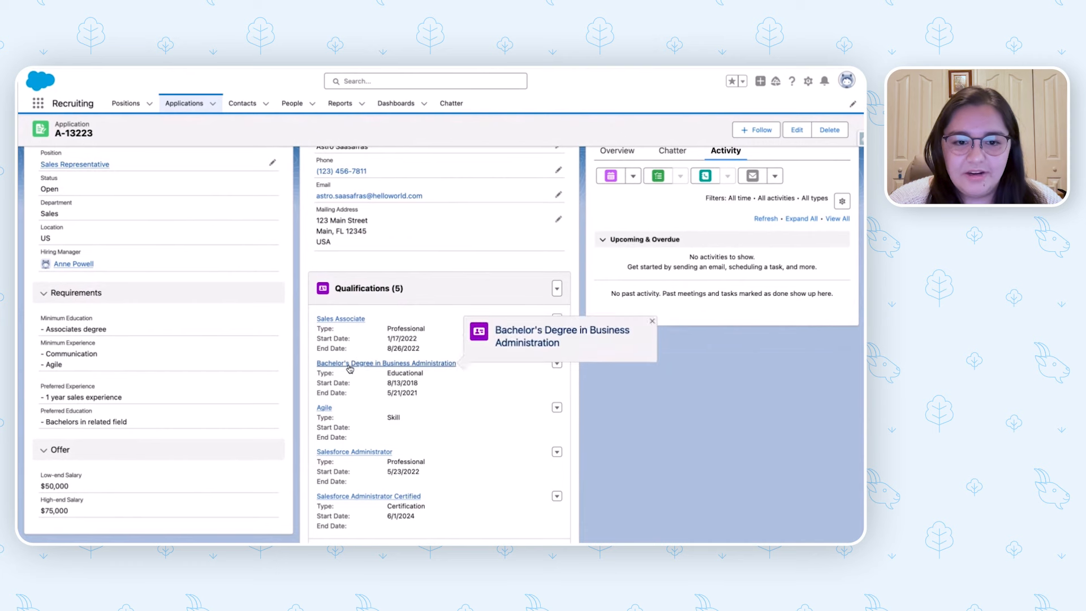
mouse_move(326, 414)
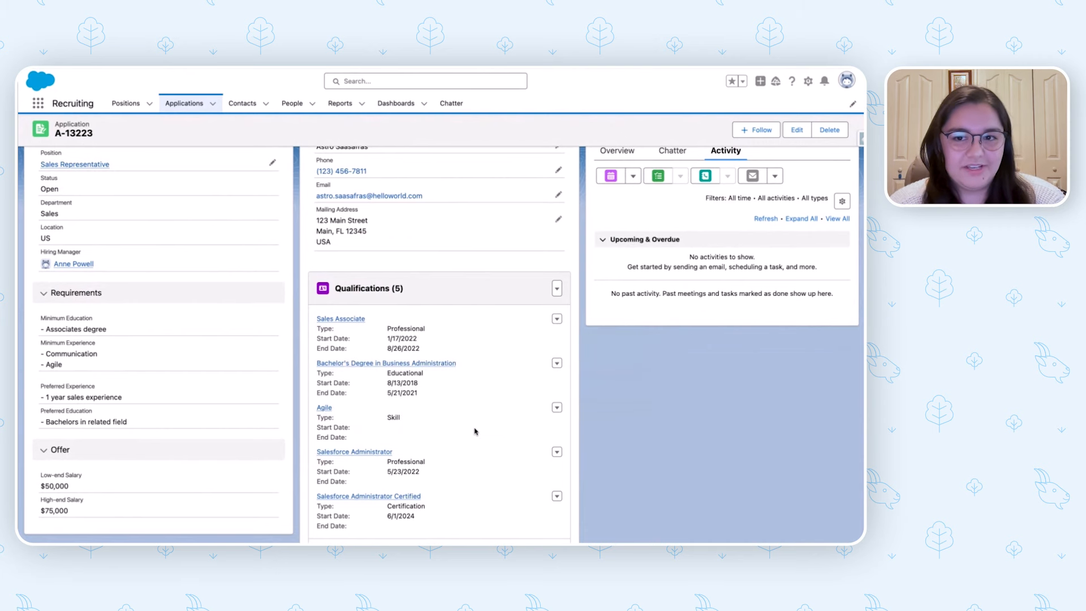
scroll(591, 461, up, 3)
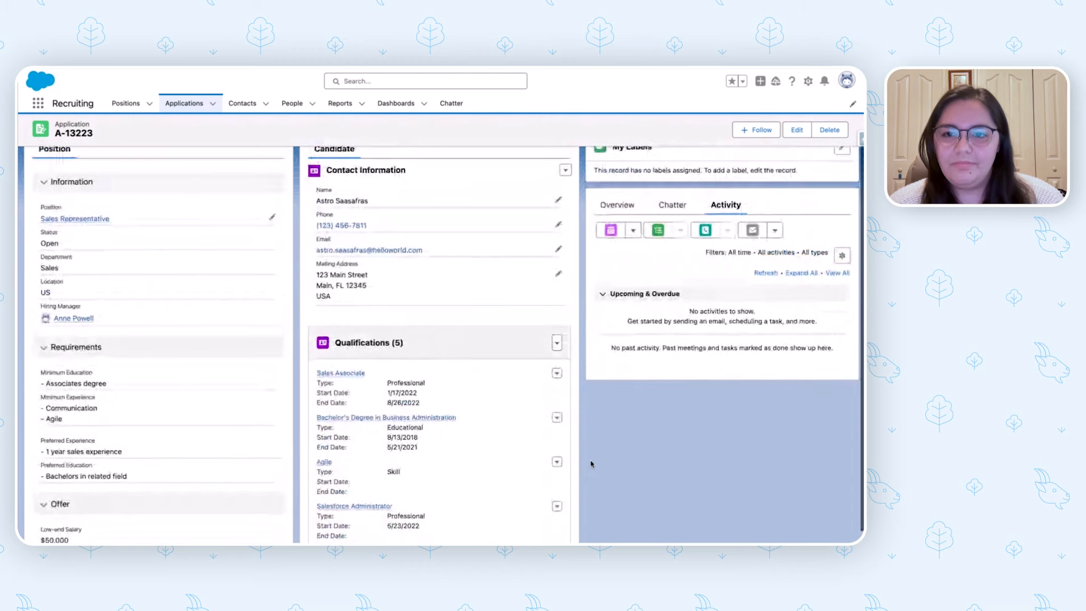
scroll(592, 463, up, 1)
scroll(591, 464, up, 1)
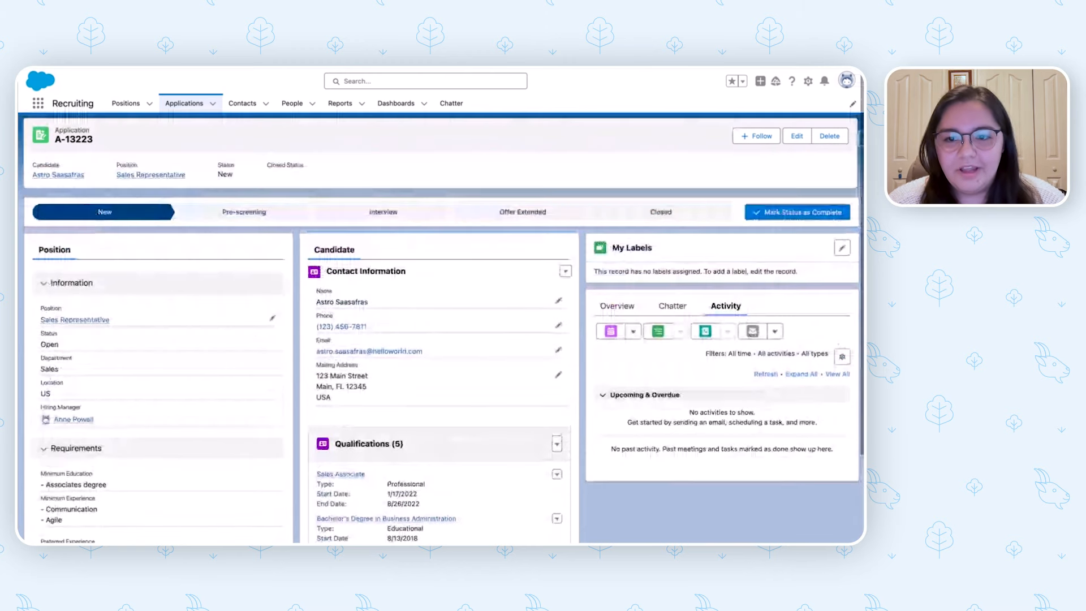
Step: Look through the application's Overview details and Chatter feed, and return to its Activity view
click(619, 306)
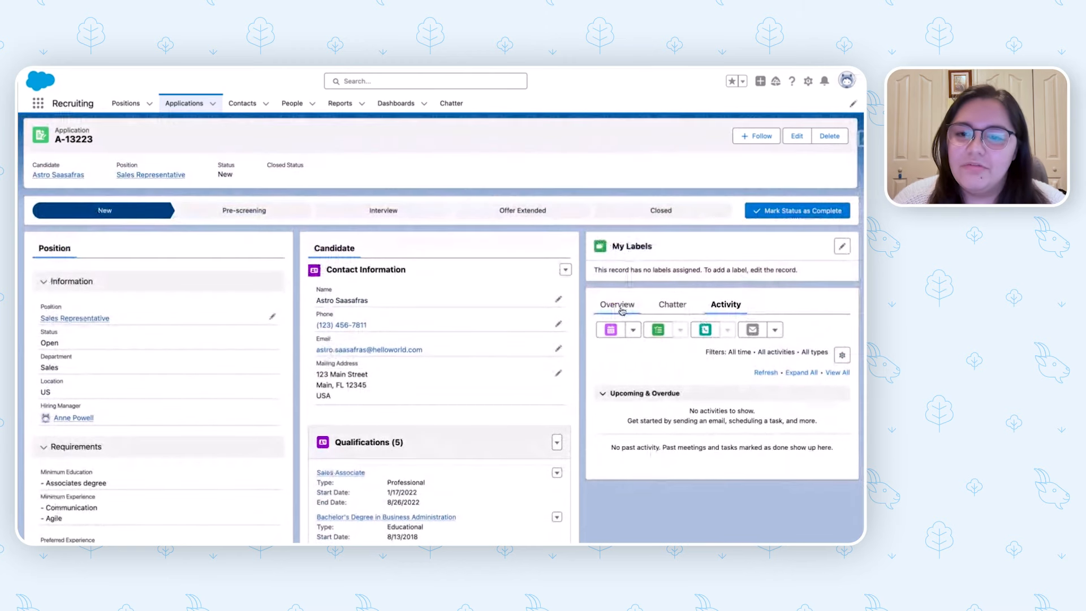
scroll(707, 365, down, 3)
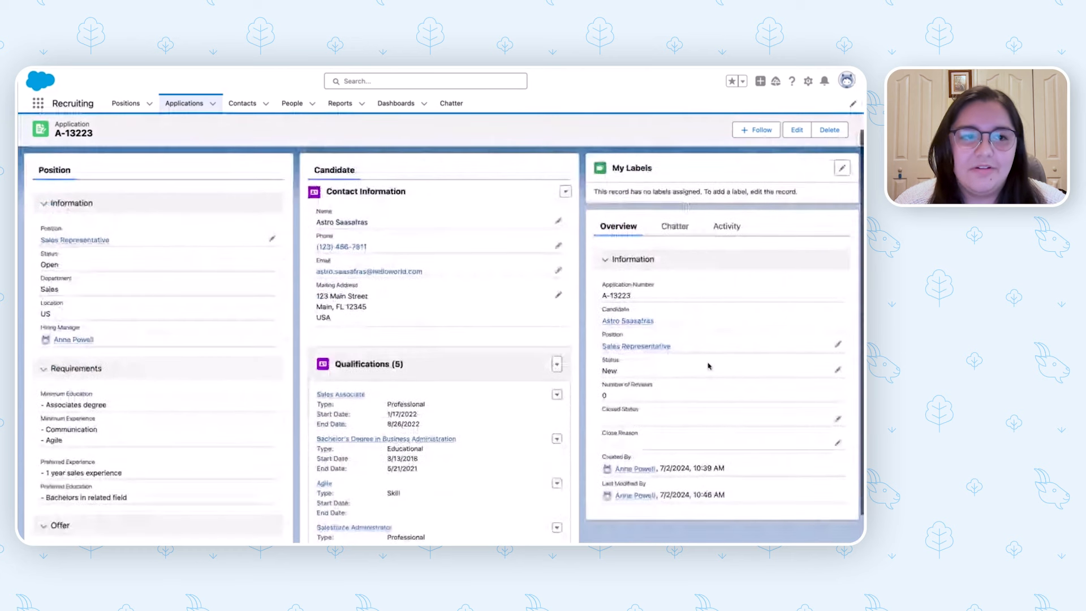
scroll(708, 366, up, 1)
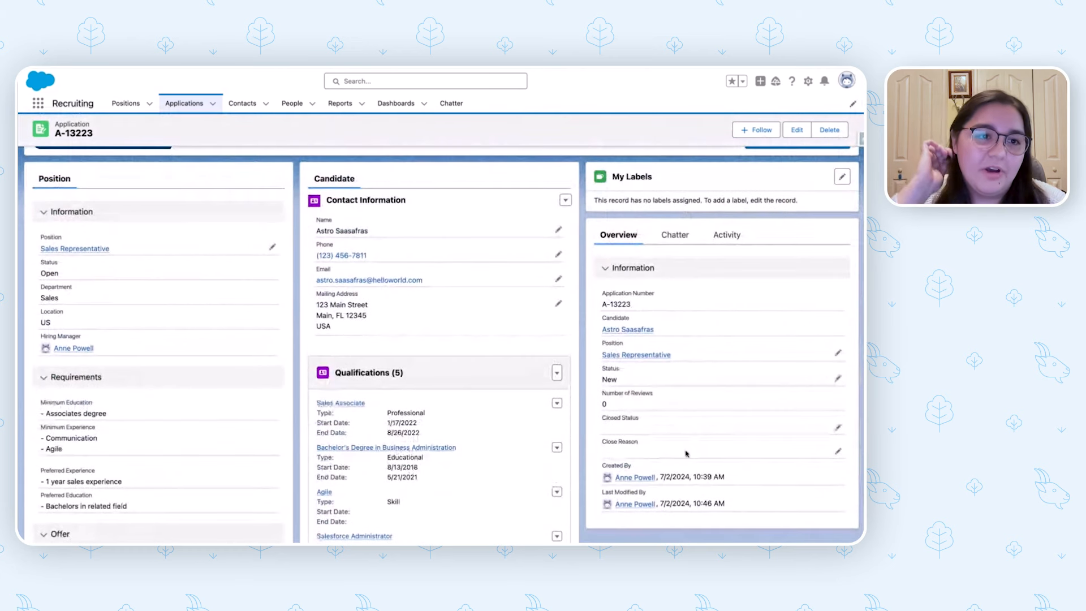
scroll(679, 384, up, 2)
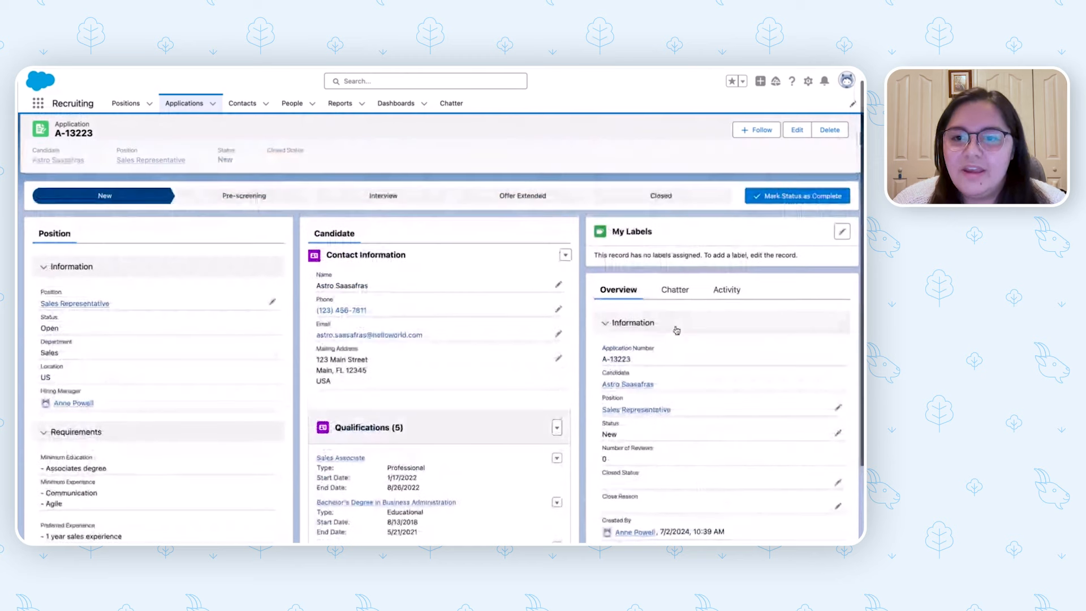
click(679, 296)
click(720, 294)
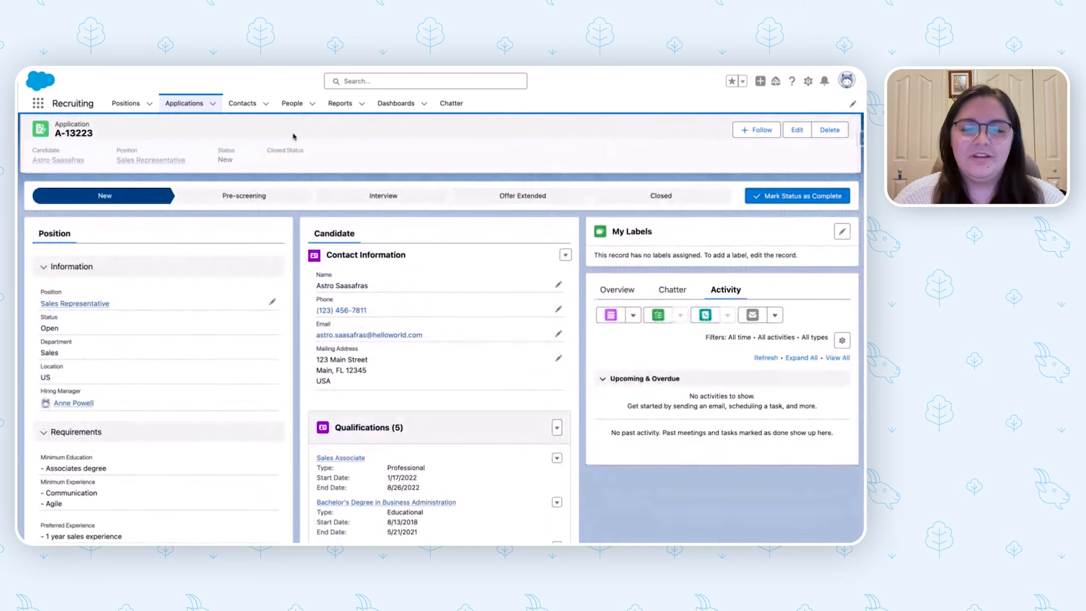
Step: Set the application's status to Pre-screening and complete that stage to advance it to Interview
scroll(251, 267, up, 1)
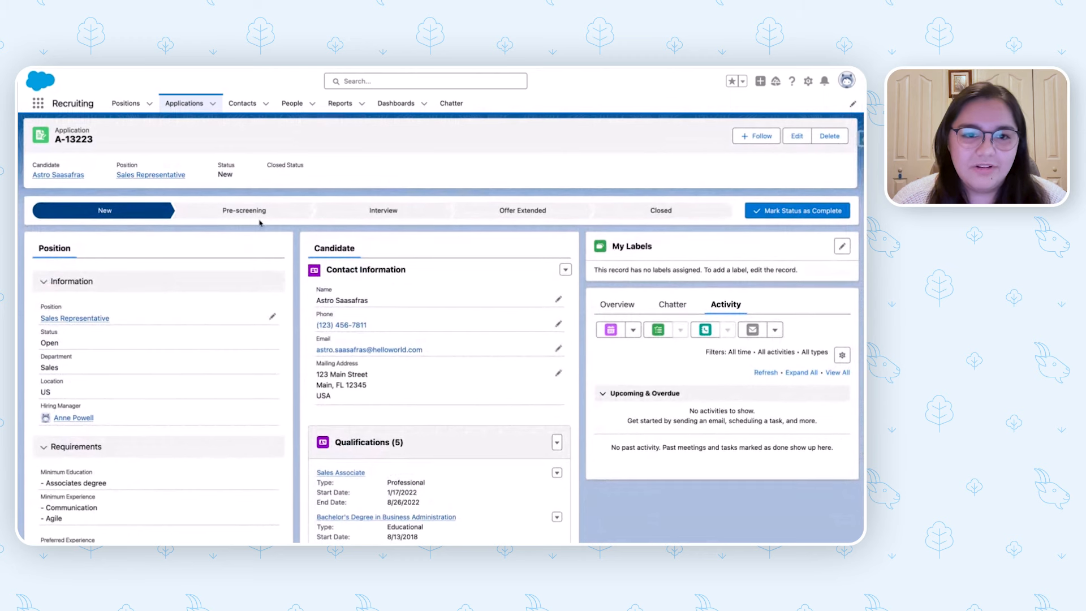
click(279, 217)
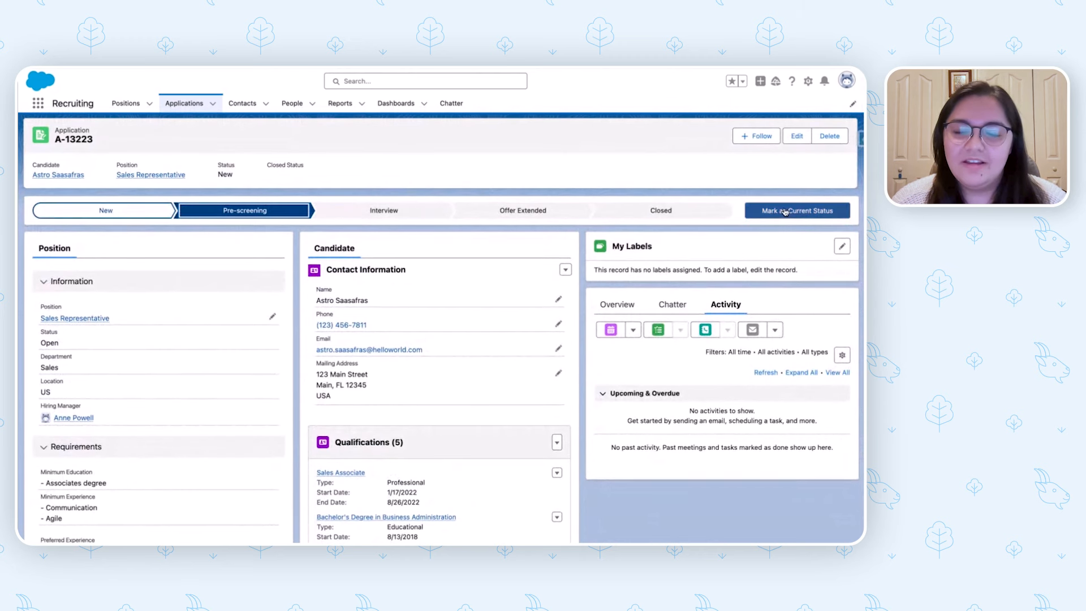
click(784, 212)
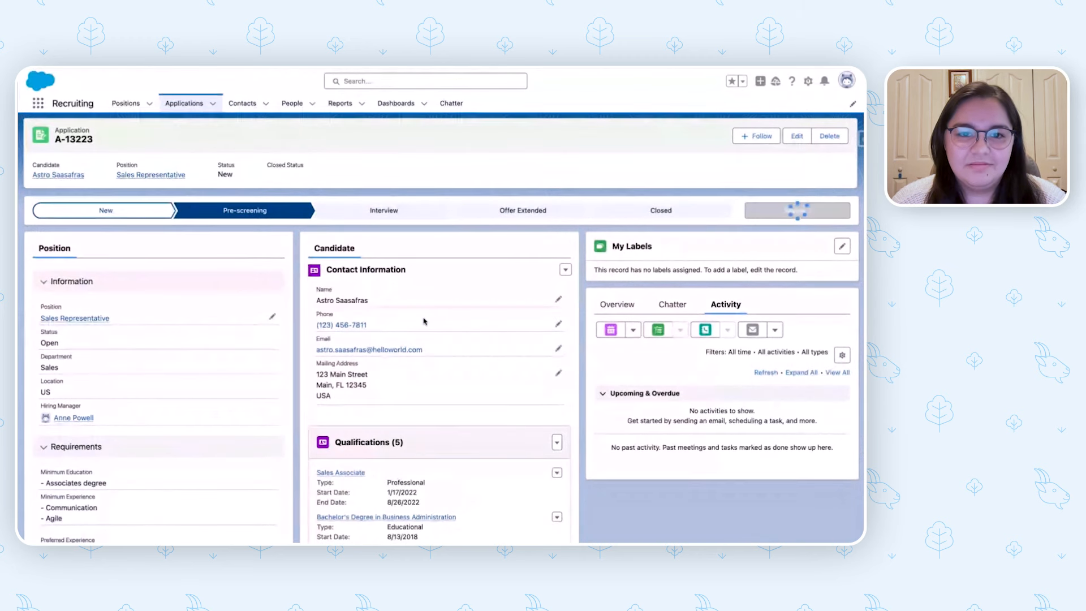
click(775, 215)
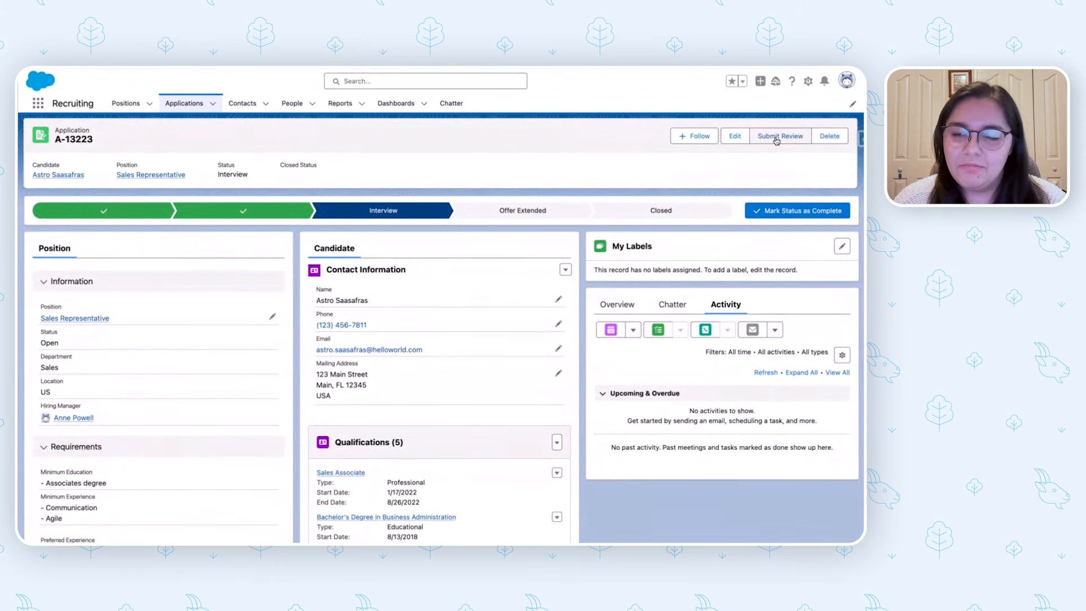
Step: Set the application's status back to Pre-screening, and return it to Interview
click(243, 211)
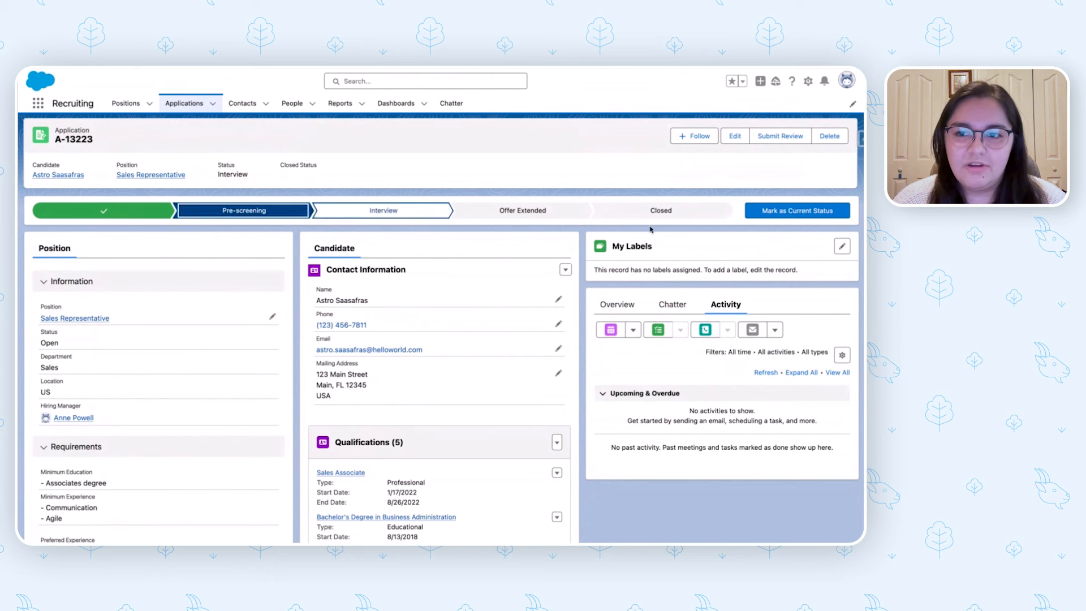
click(756, 215)
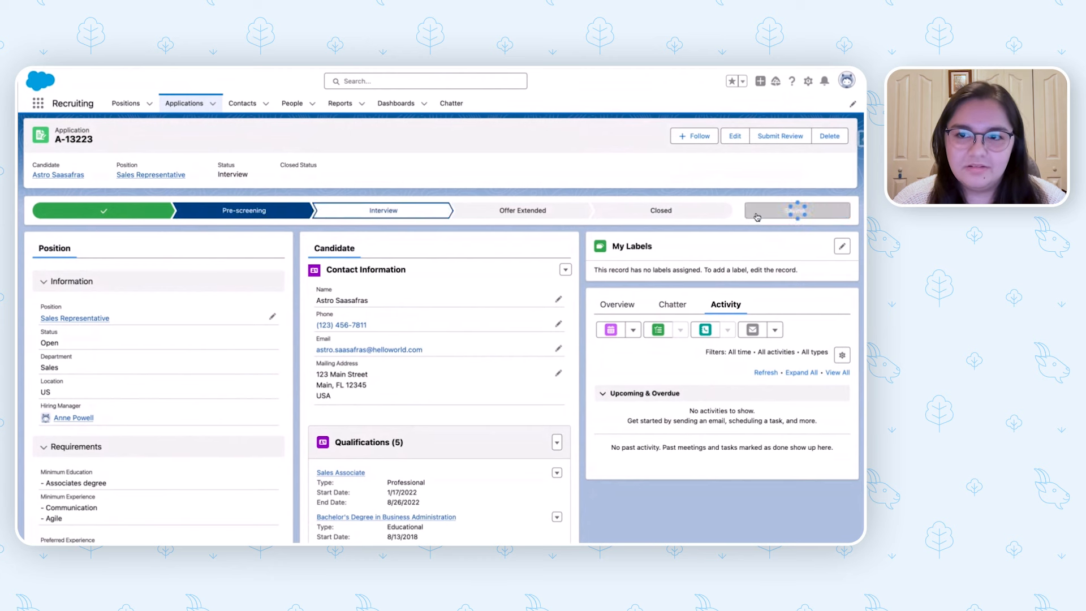
click(359, 215)
click(814, 214)
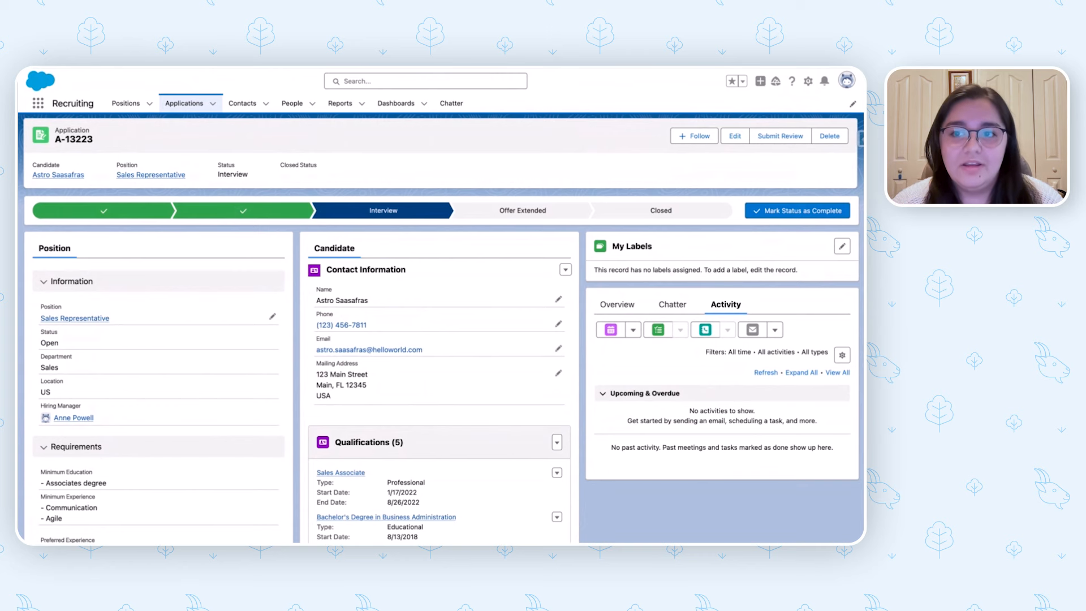
Step: Start a review for the application and rate Core Competencies, Leadership Skills and Experience 5 each
click(774, 136)
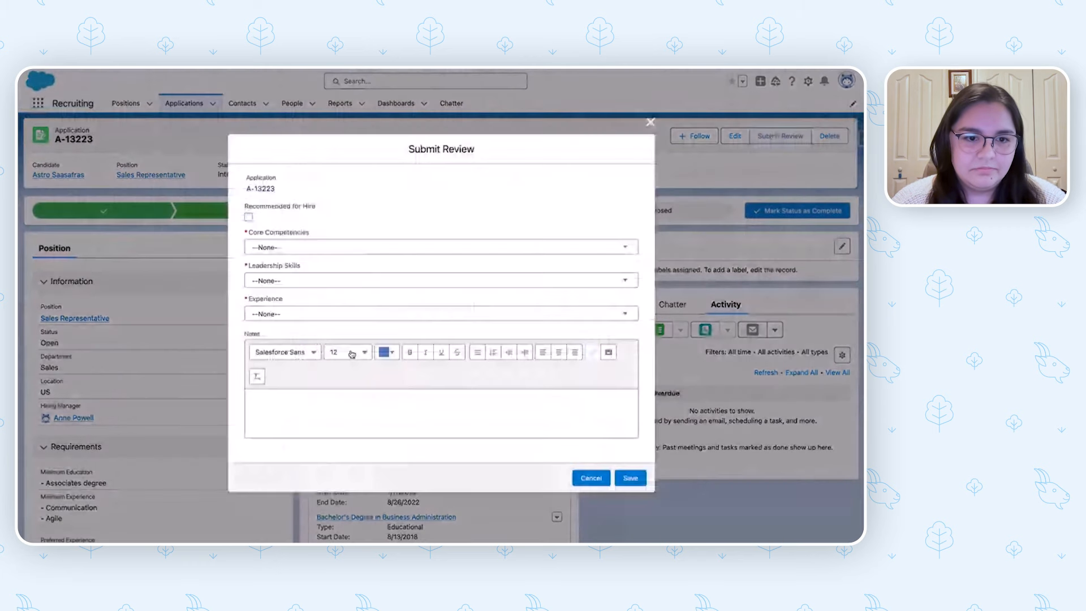
click(276, 248)
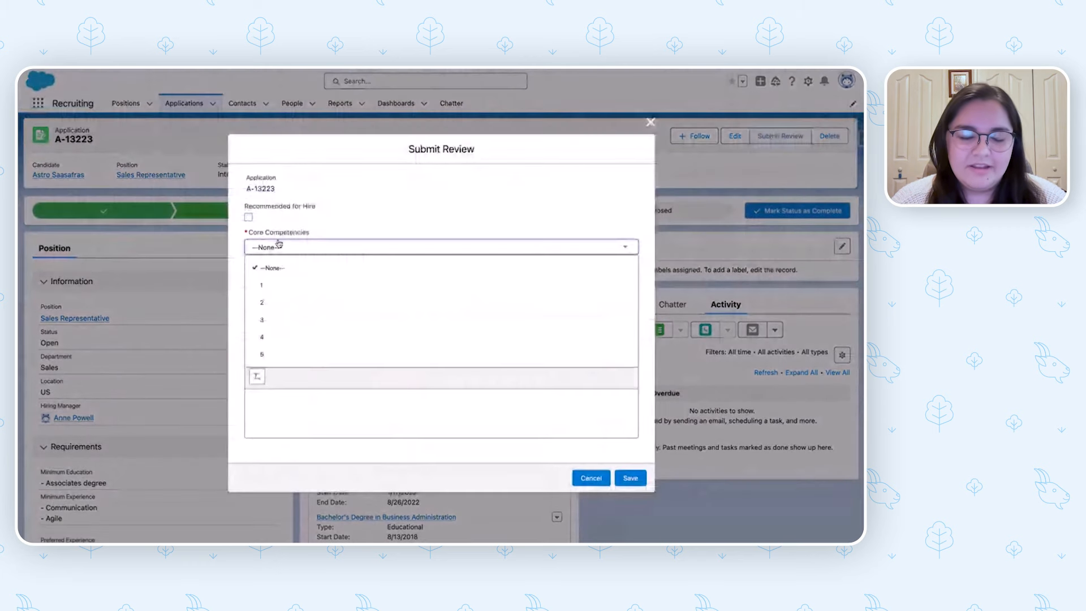
click(261, 354)
click(269, 280)
click(262, 389)
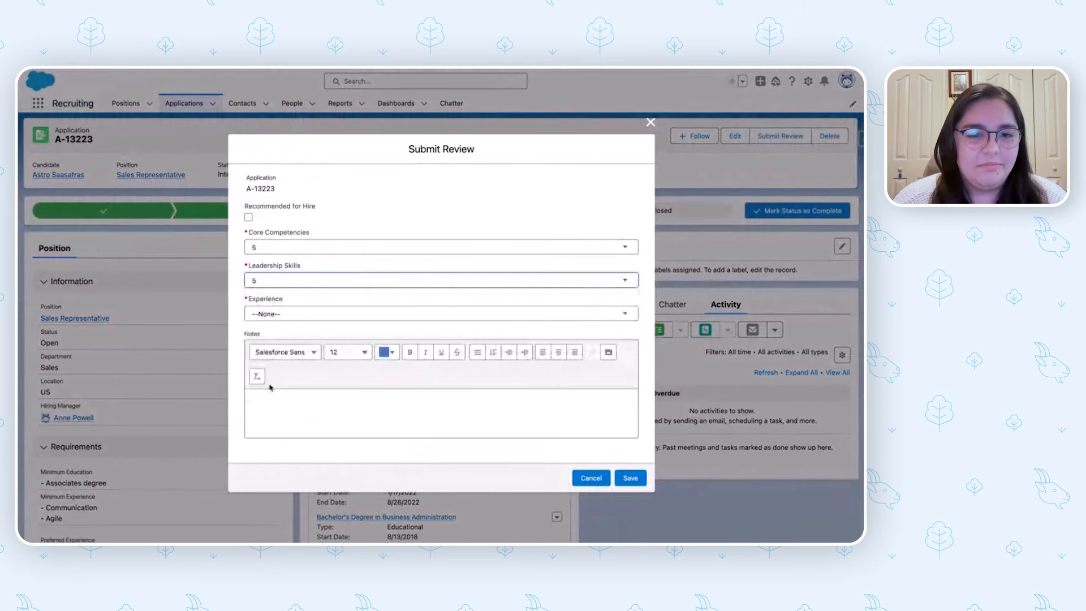
click(283, 314)
click(278, 421)
Step: Enter the review note "They did amazing!!!", mark the candidate as Recommended for Hire, and save the review
click(303, 401)
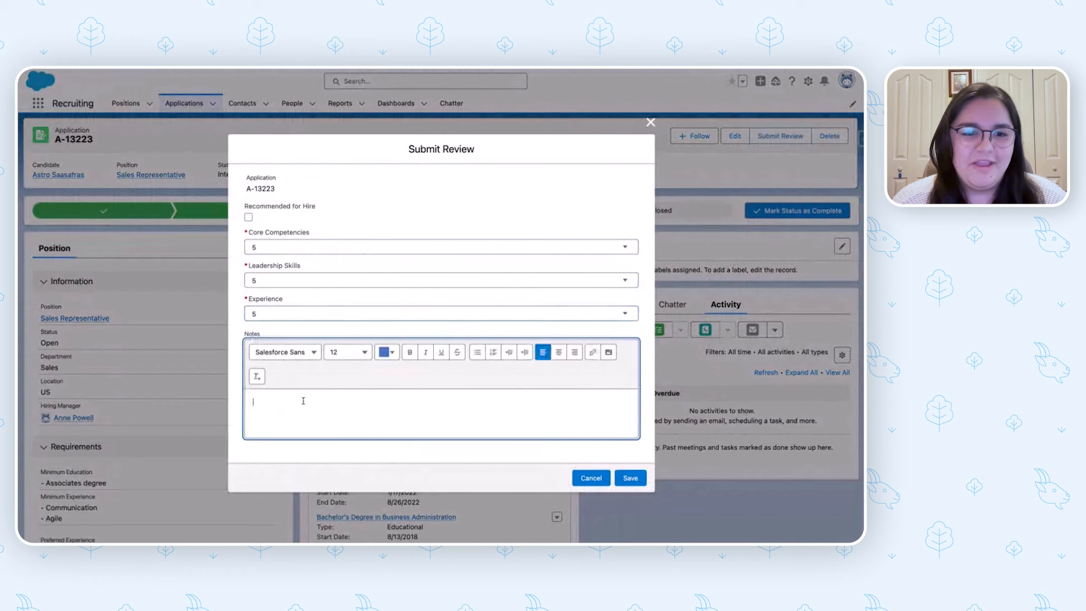
text(They di)
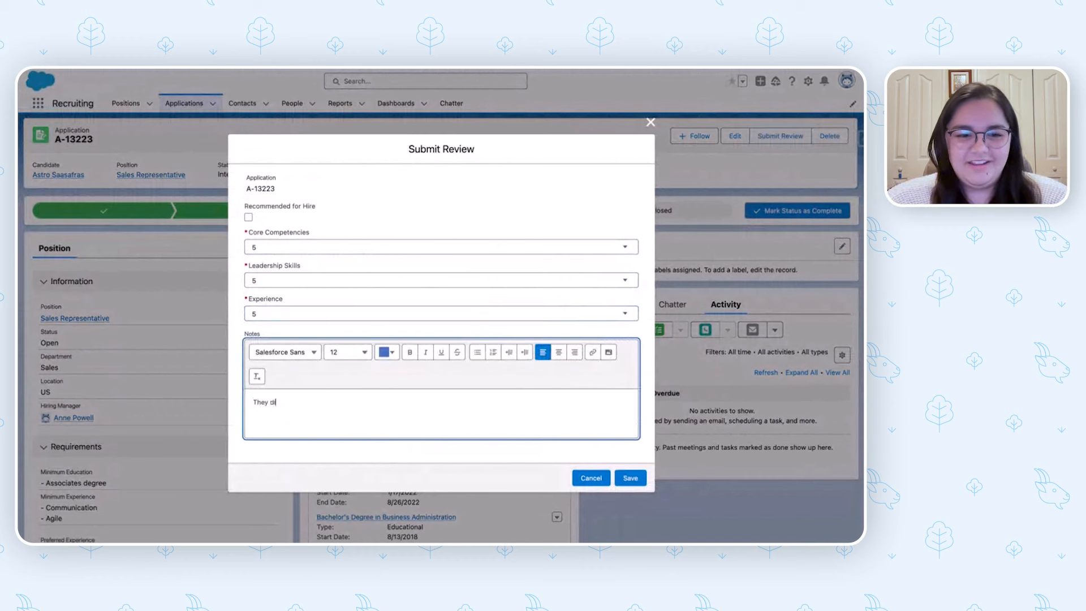
text(d amazing!!!)
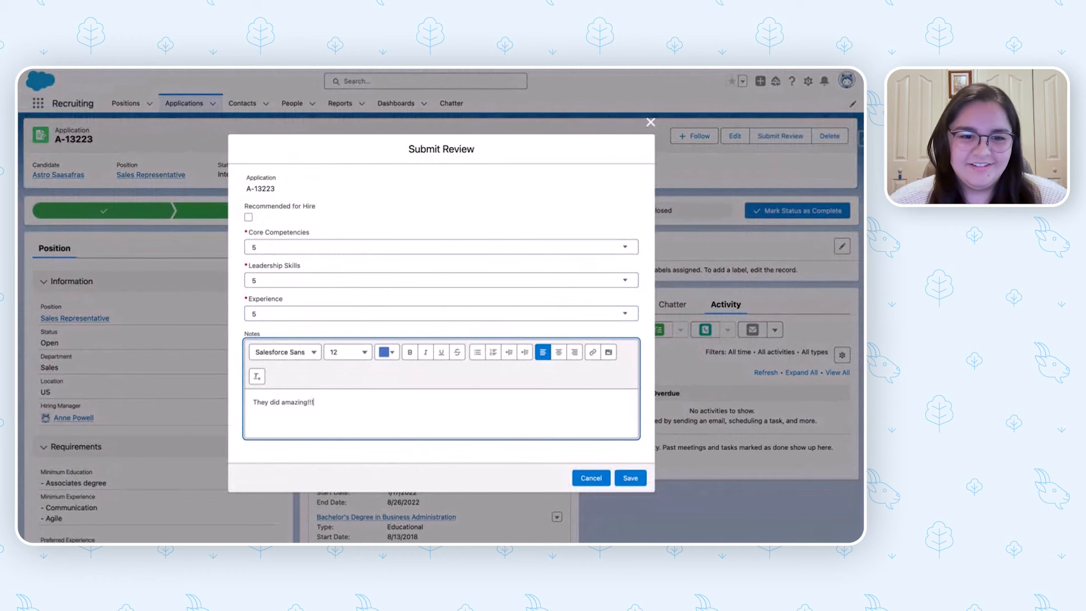
click(249, 217)
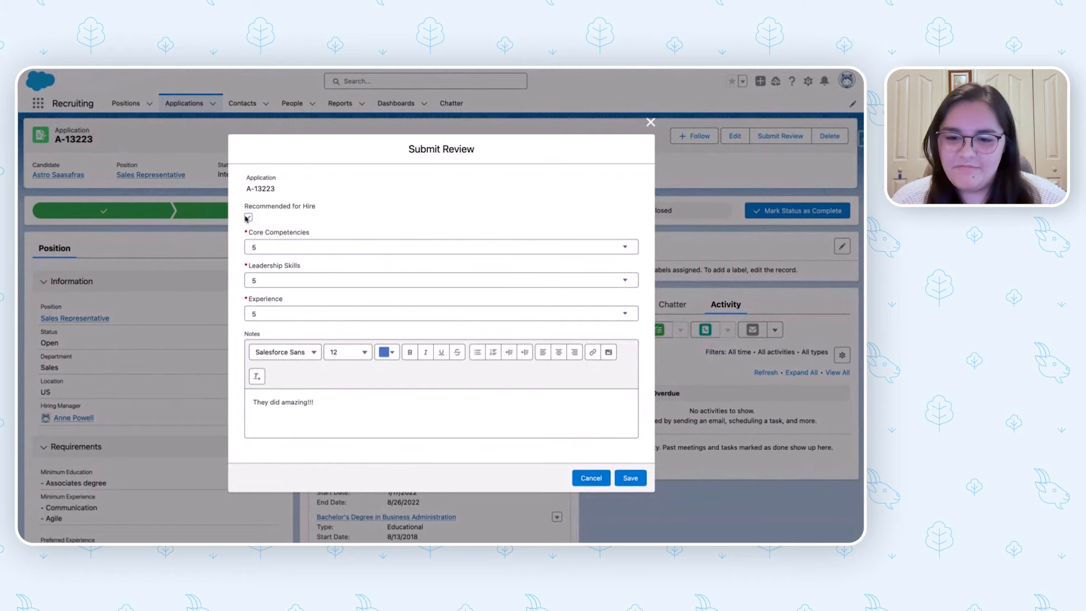
click(630, 478)
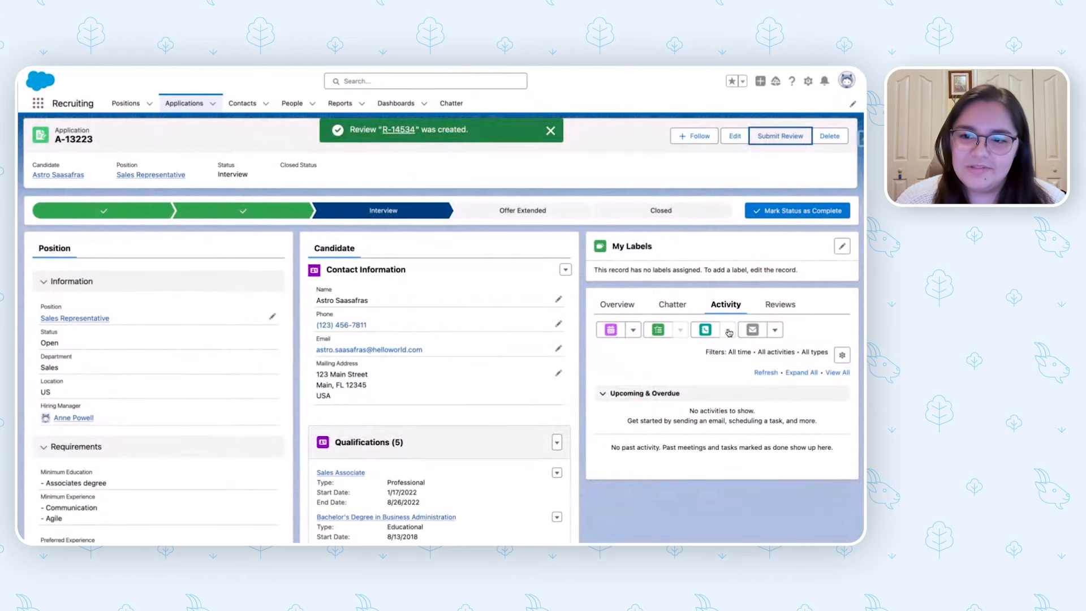
Step: Show the application's Reviews, refresh the Application Overview chart, and examine it with the review list
click(777, 306)
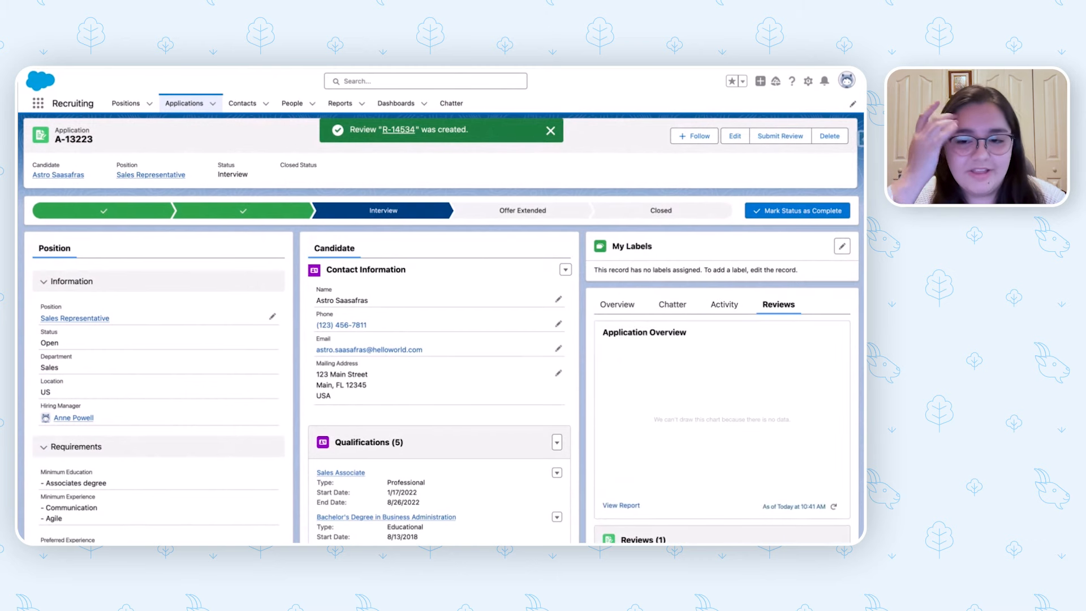
scroll(776, 308, down, 2)
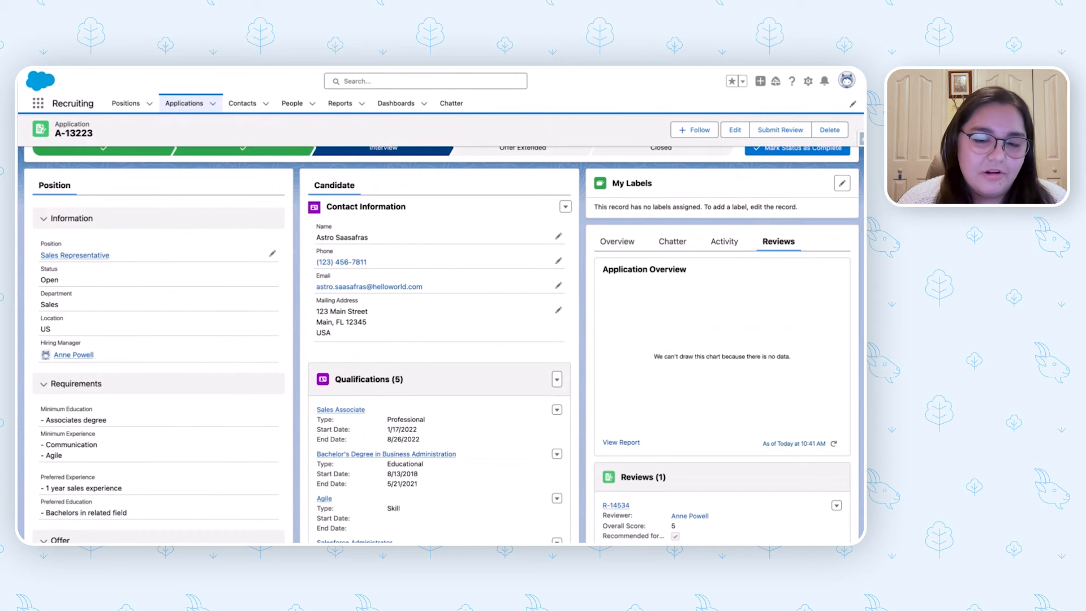
scroll(444, 344, down, 1)
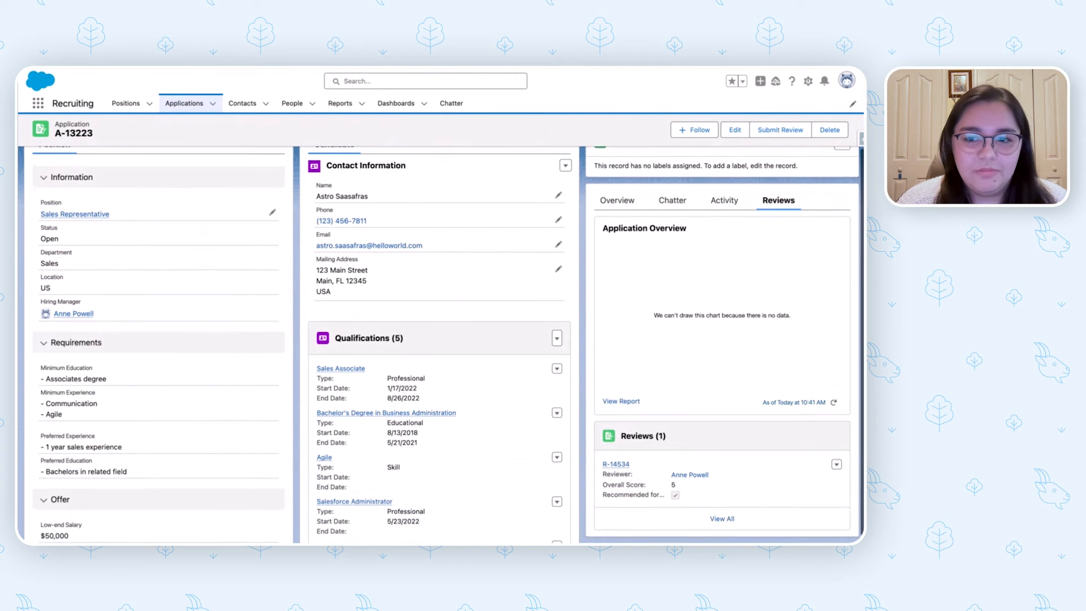
click(835, 401)
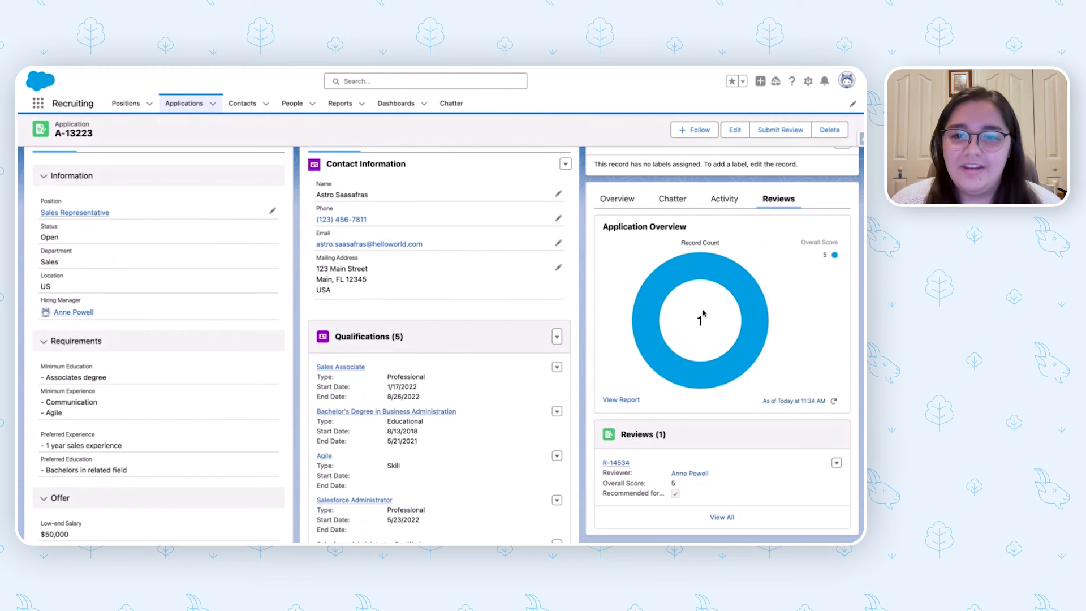
mouse_move(752, 332)
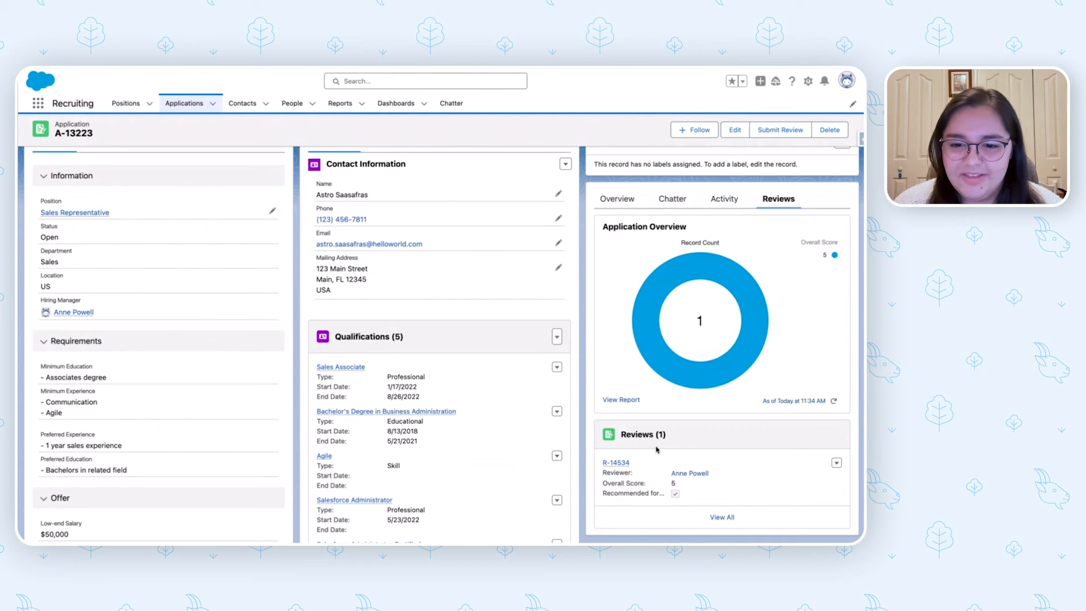
Step: Open the application's Sales Representative position, set its Status to Closed, and save the record
scroll(653, 466, up, 1)
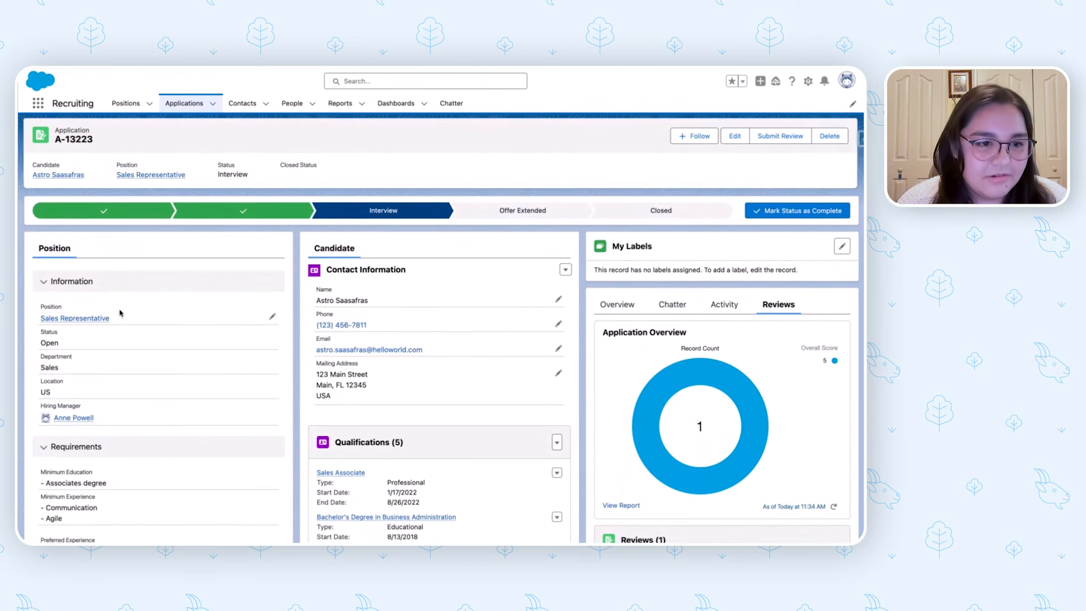
click(88, 319)
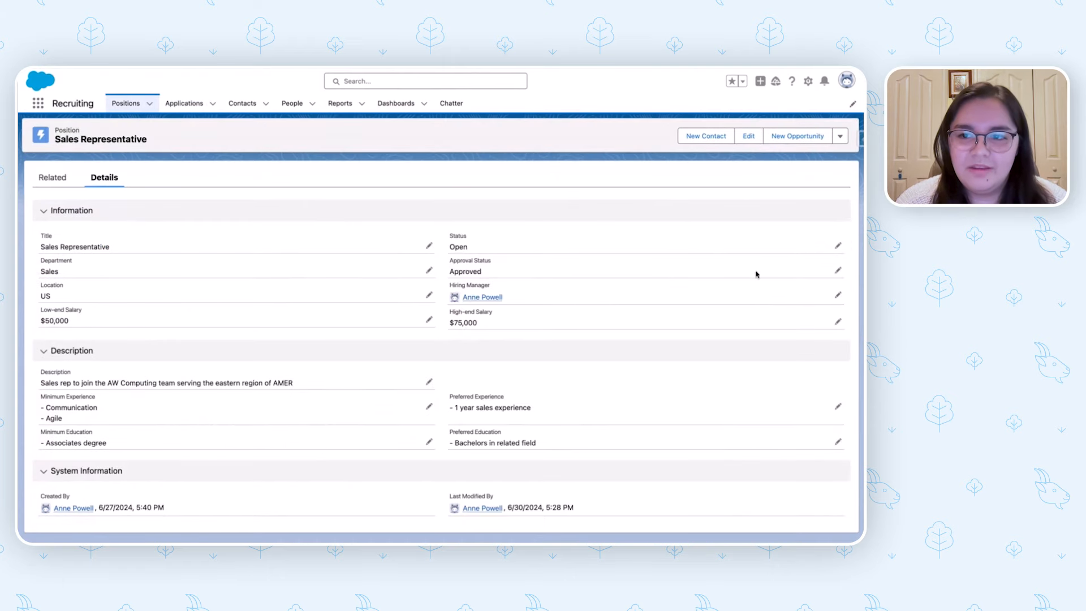
click(838, 247)
click(469, 259)
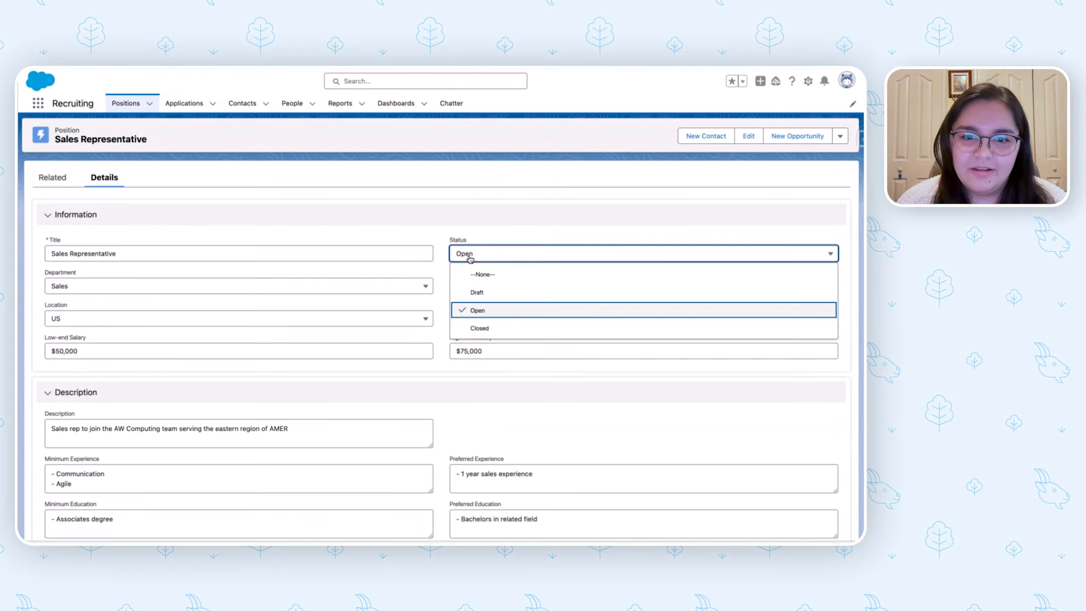
click(481, 328)
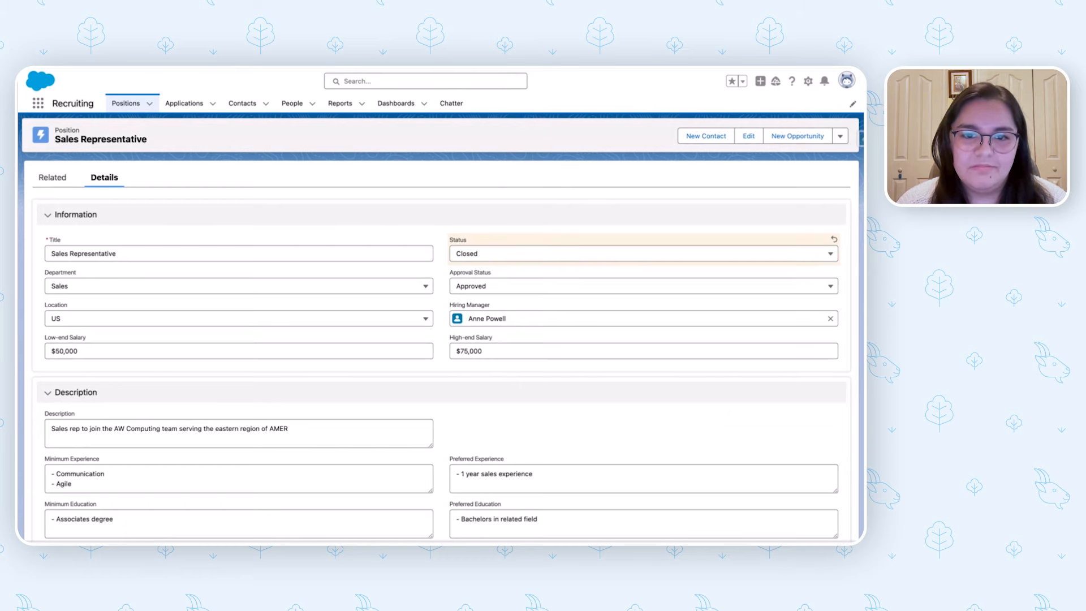
click(459, 550)
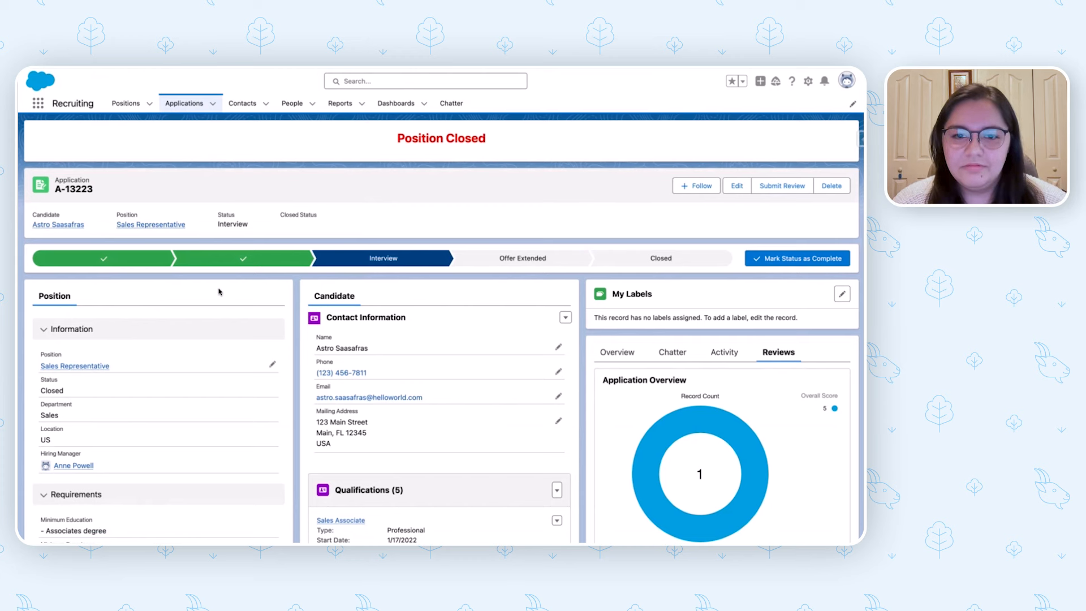
Step: Set the application's status back to New as its current stage
click(147, 264)
click(825, 259)
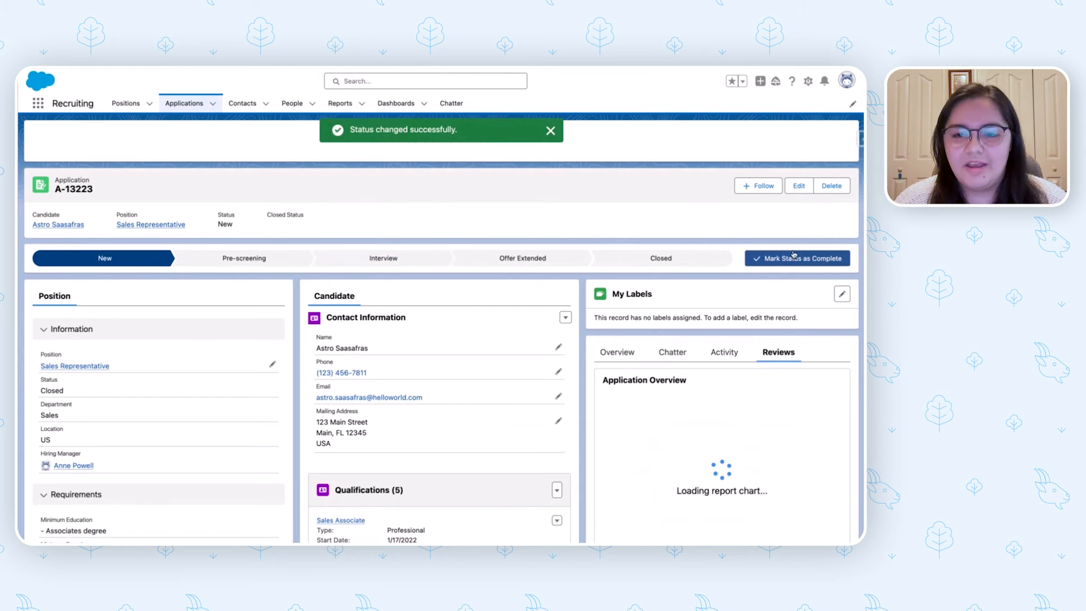
Step: Open the application record page for editing and look over its layout of components and columns
click(809, 83)
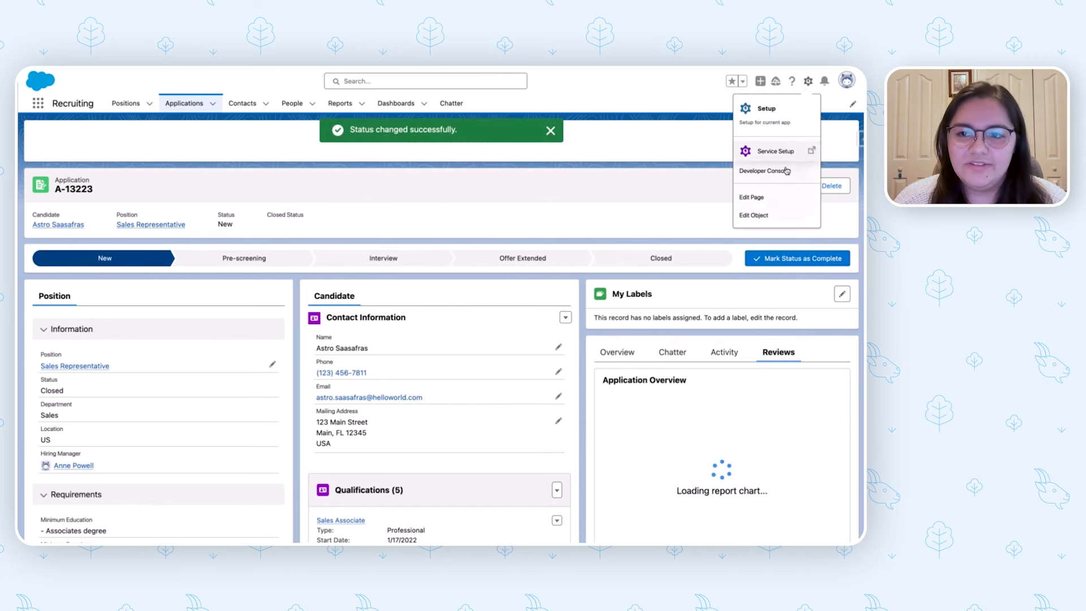
click(771, 198)
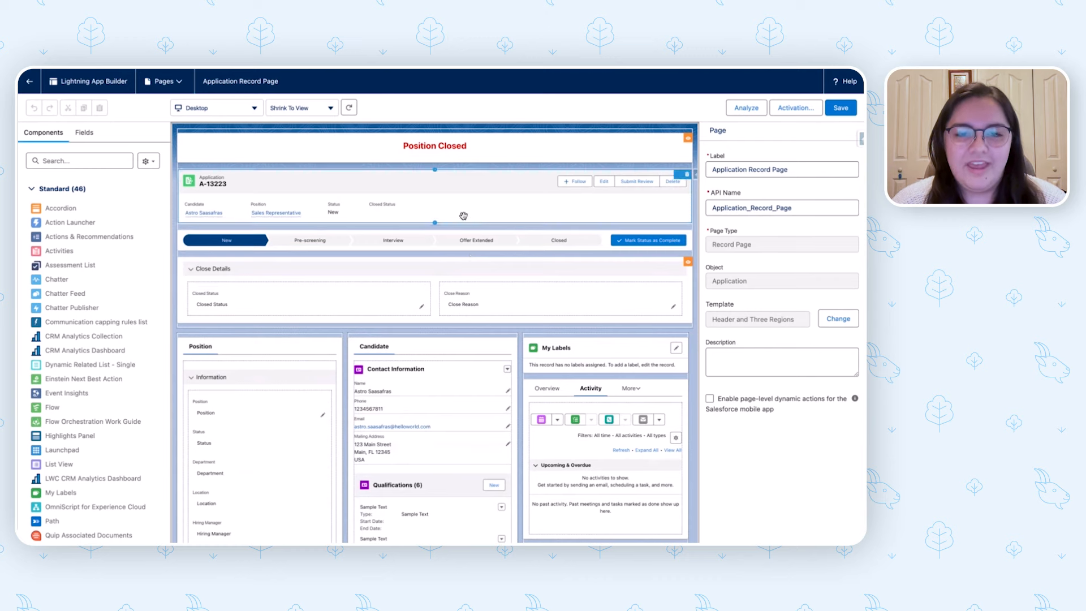
scroll(516, 194, down, 3)
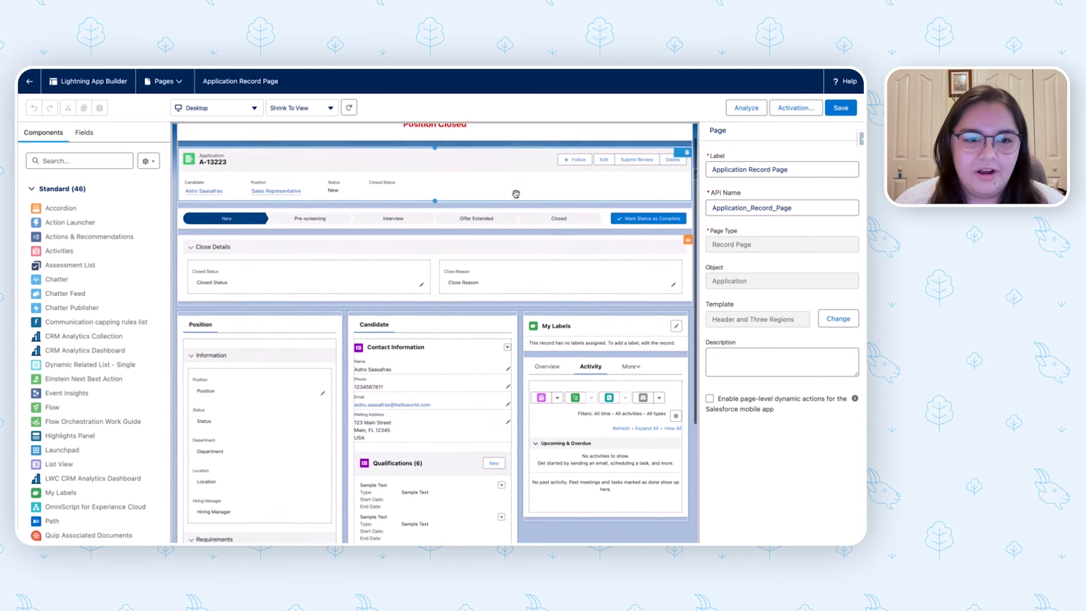
scroll(288, 260, down, 3)
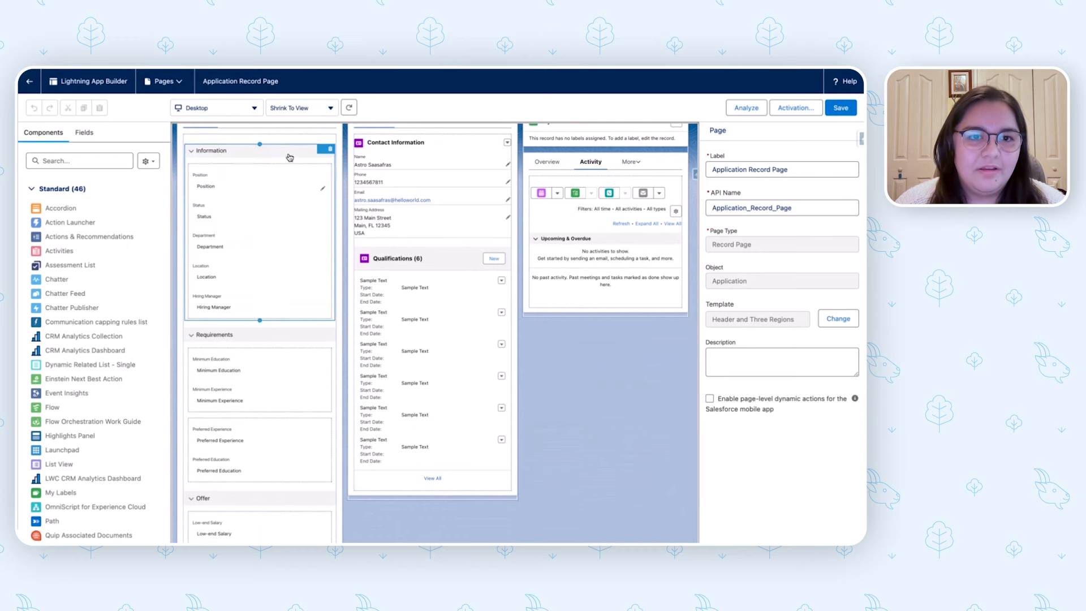
scroll(287, 170, up, 5)
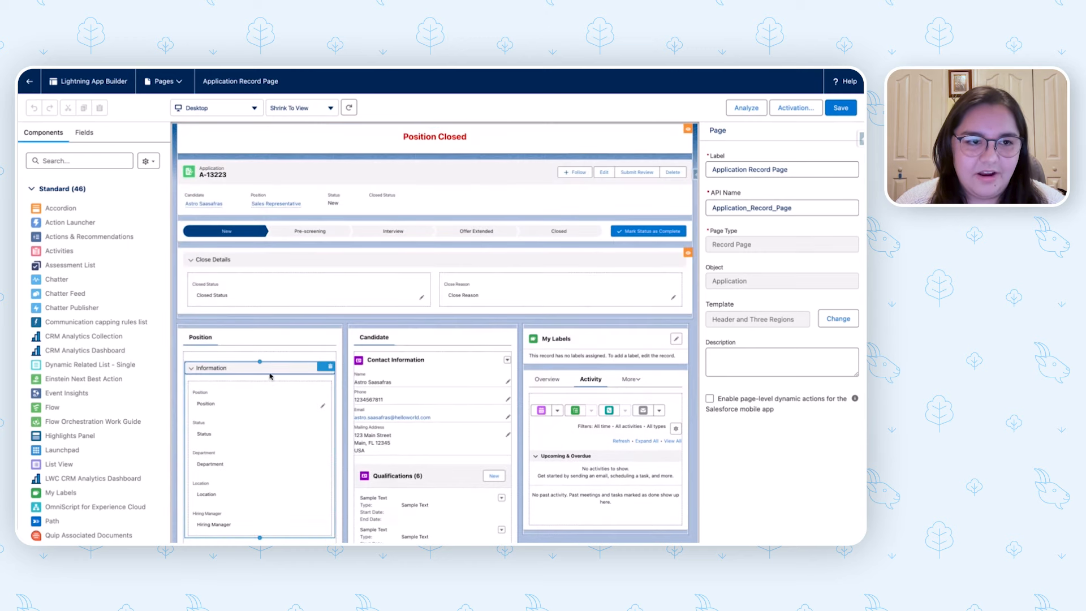
scroll(288, 424, down, 2)
scroll(267, 268, down, 2)
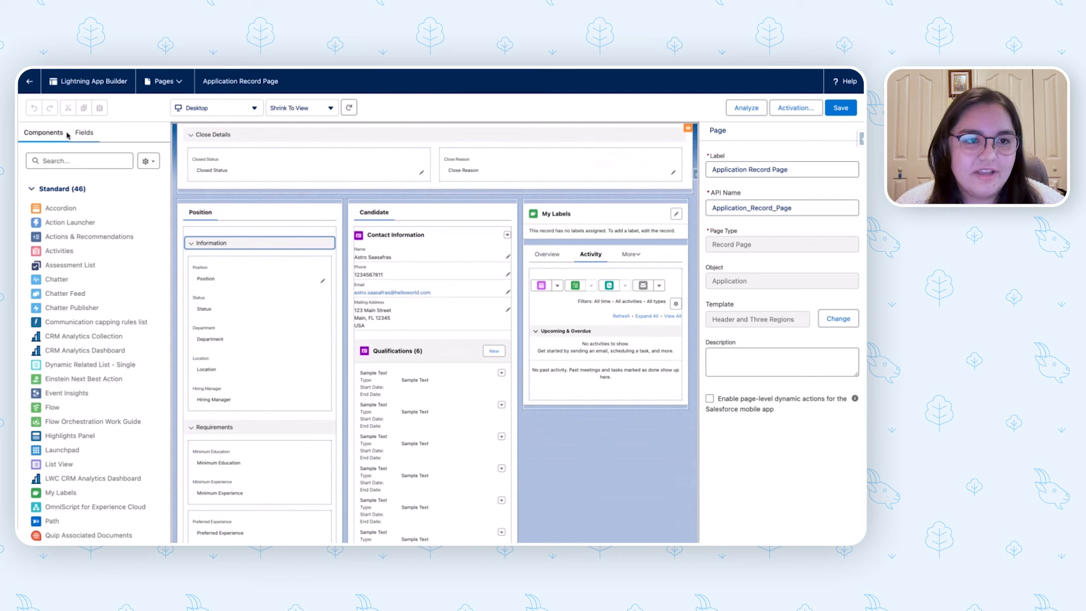
Step: List the Application fields available for the page and compare them with the components on the layout
click(84, 136)
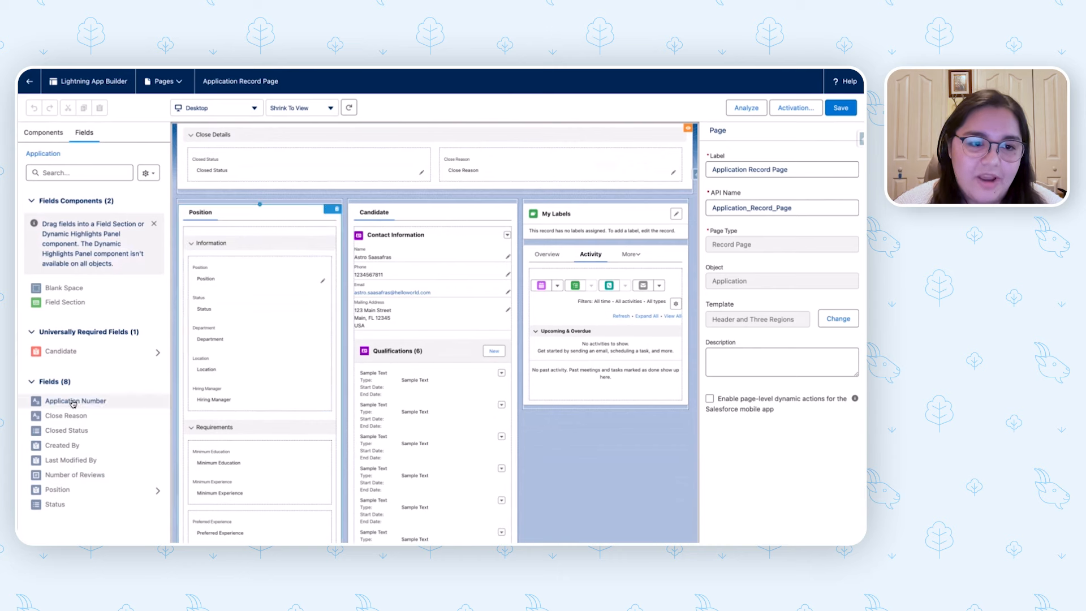
scroll(549, 261, up, 3)
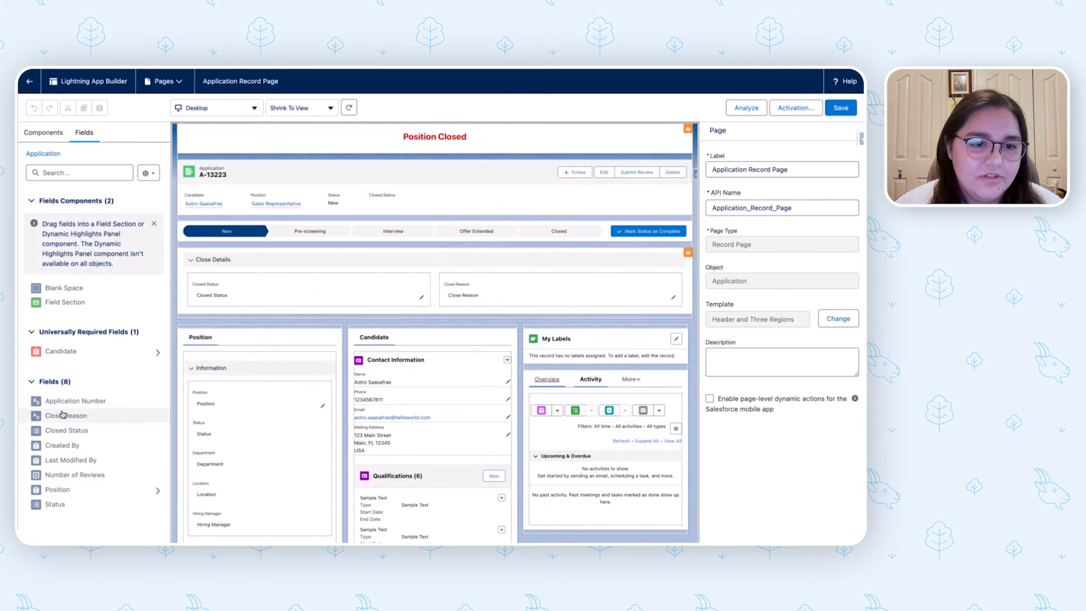
click(502, 265)
scroll(502, 264, down, 2)
scroll(501, 264, down, 2)
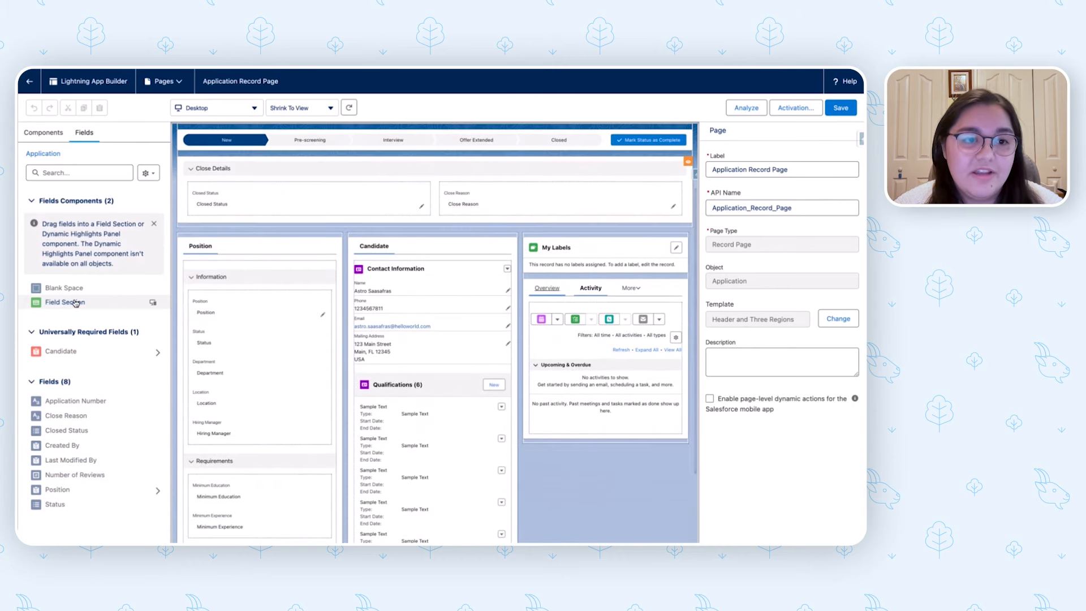
Step: Show the Overview tab's content on the layout and inspect the settings of its Information field section
drag(70, 304, 548, 289)
click(548, 289)
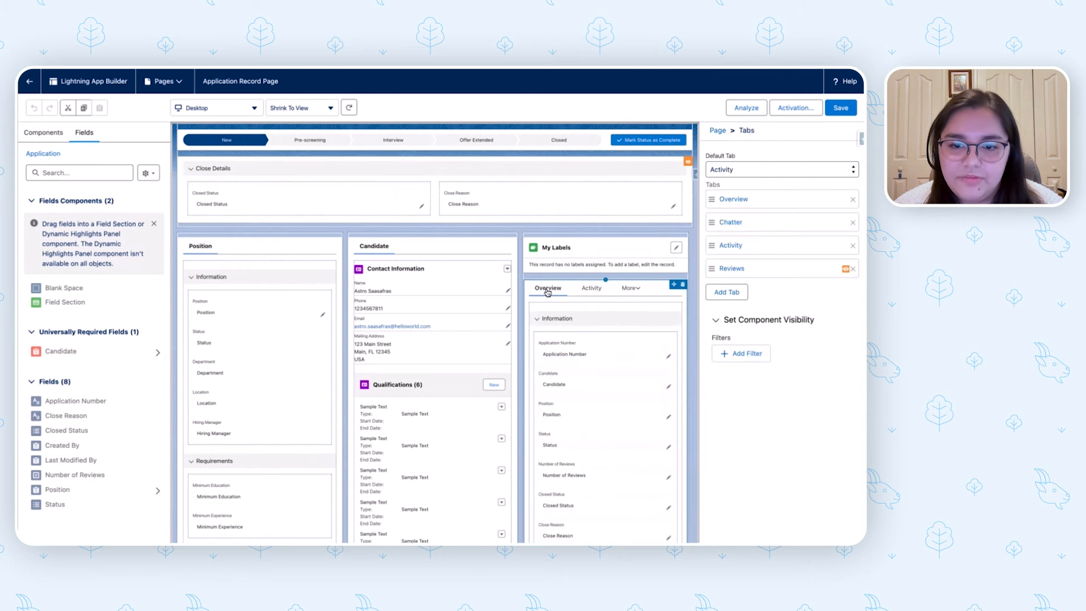
scroll(547, 294, down, 1)
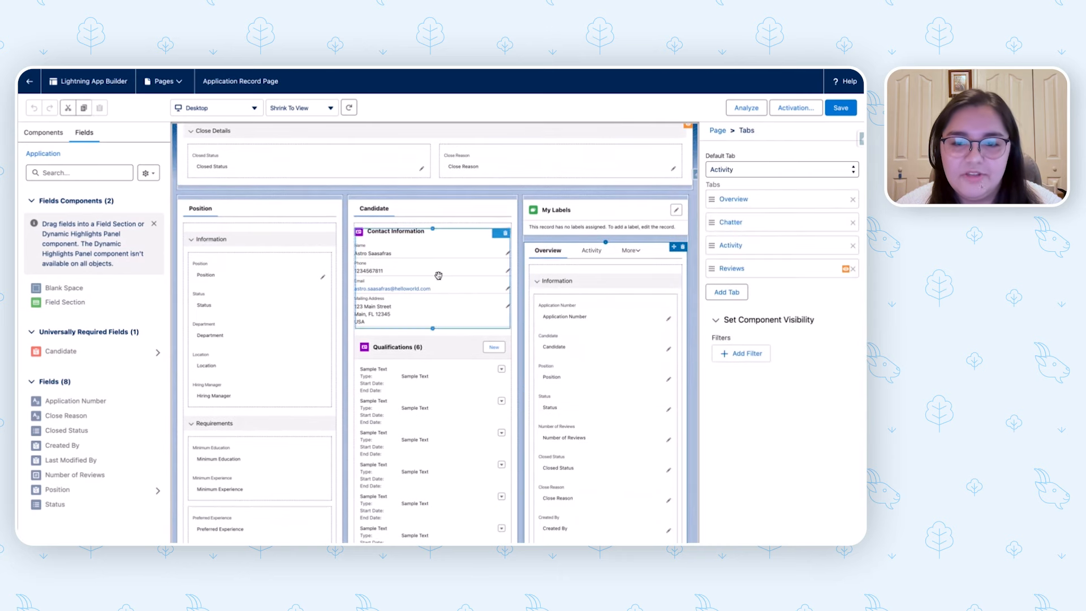
scroll(557, 294, down, 1)
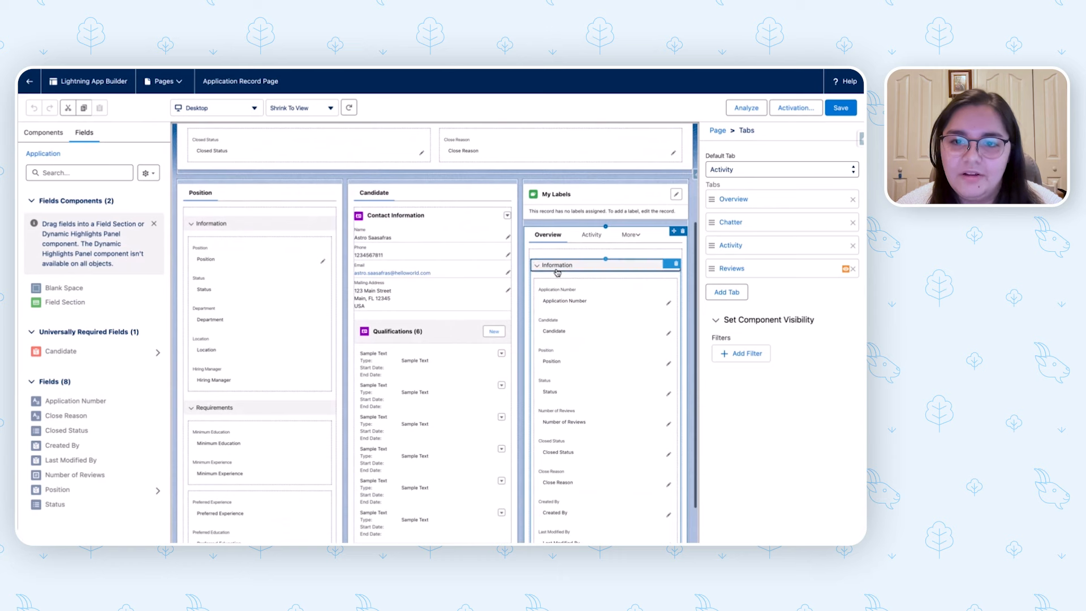
click(557, 272)
scroll(592, 314, down, 1)
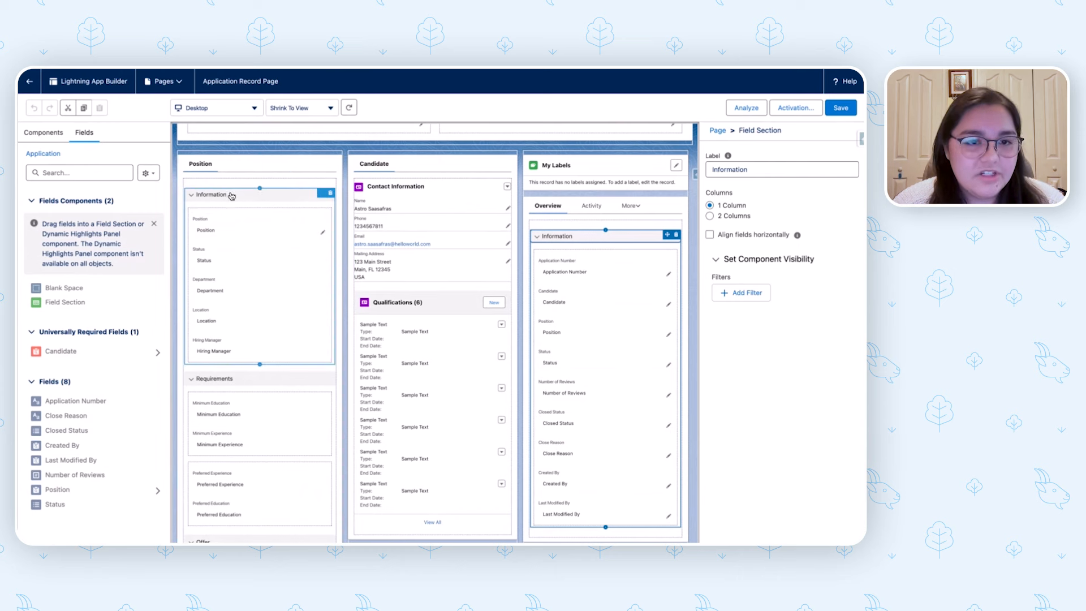
Step: Inspect the Information section under Position and list the fields available from the related Position object
click(257, 210)
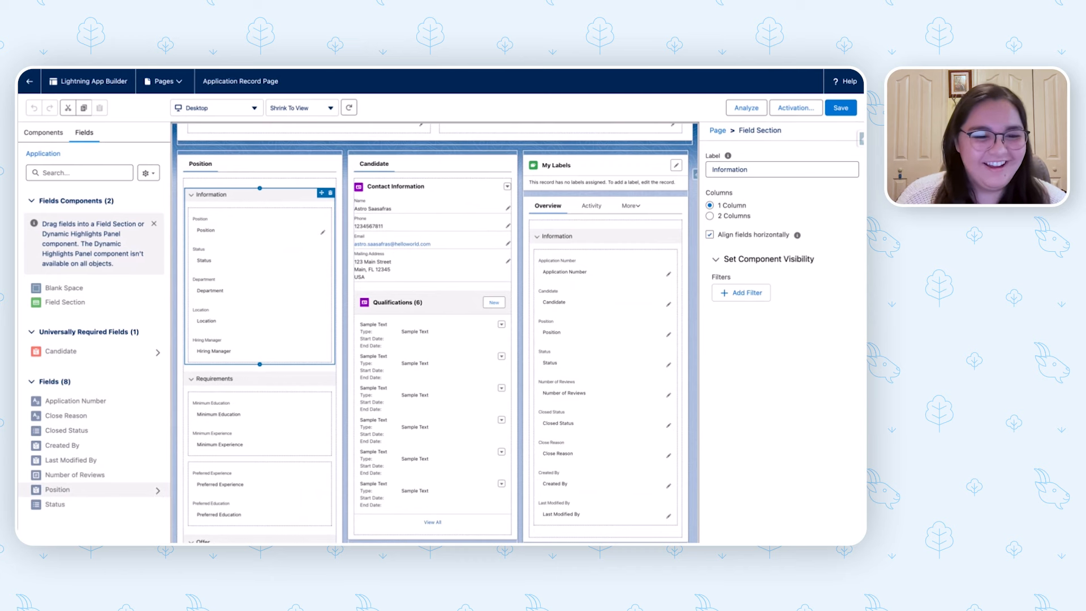
click(158, 490)
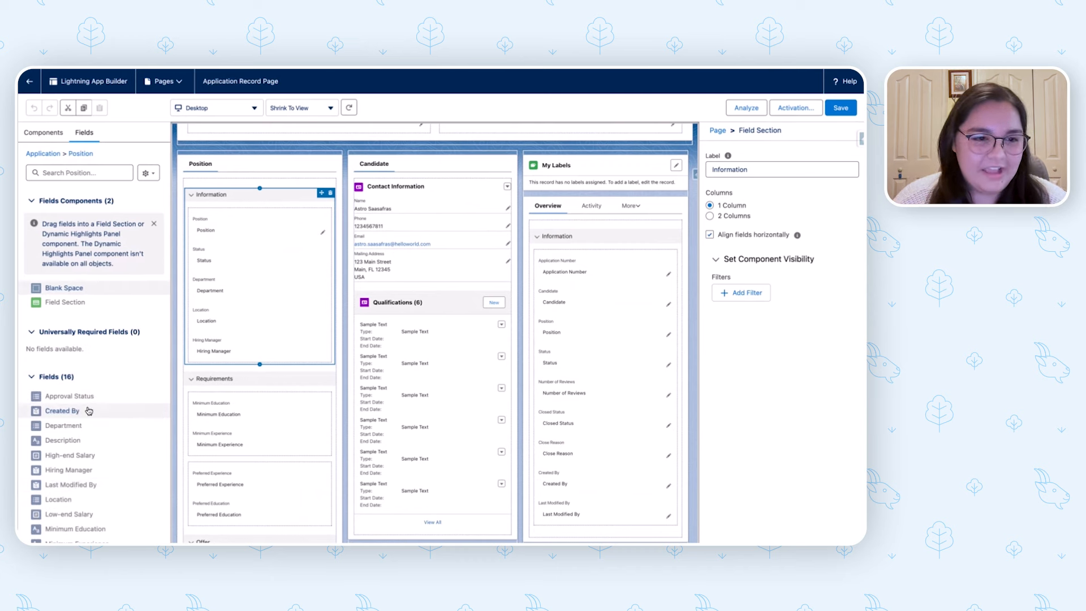
scroll(89, 410, down, 3)
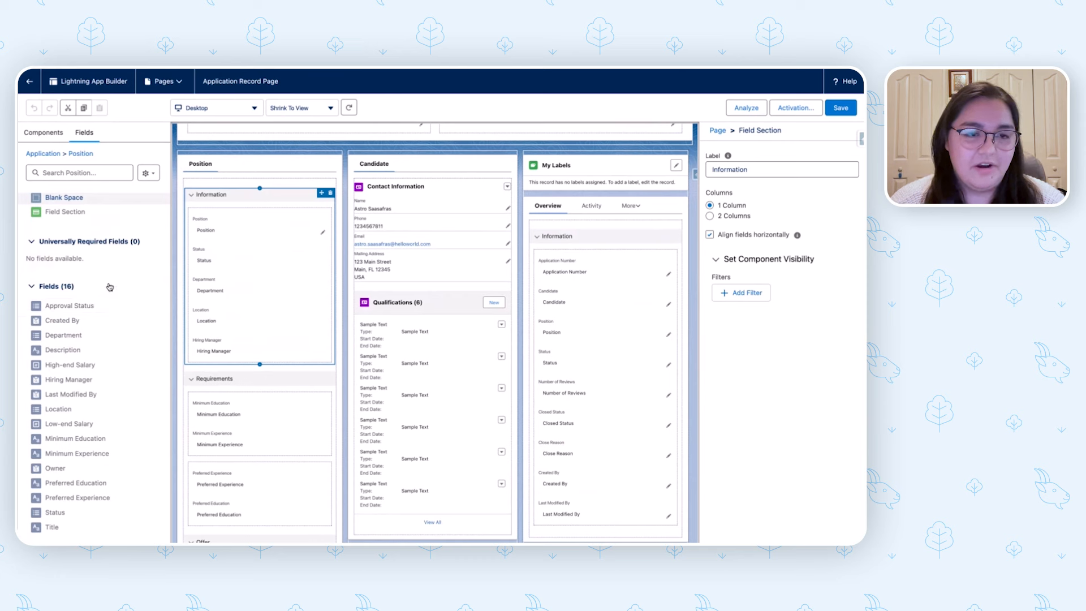
Step: Add the related position's Status field below the existing one in the Position column's Information section, and delete that duplicate again
drag(68, 308, 265, 341)
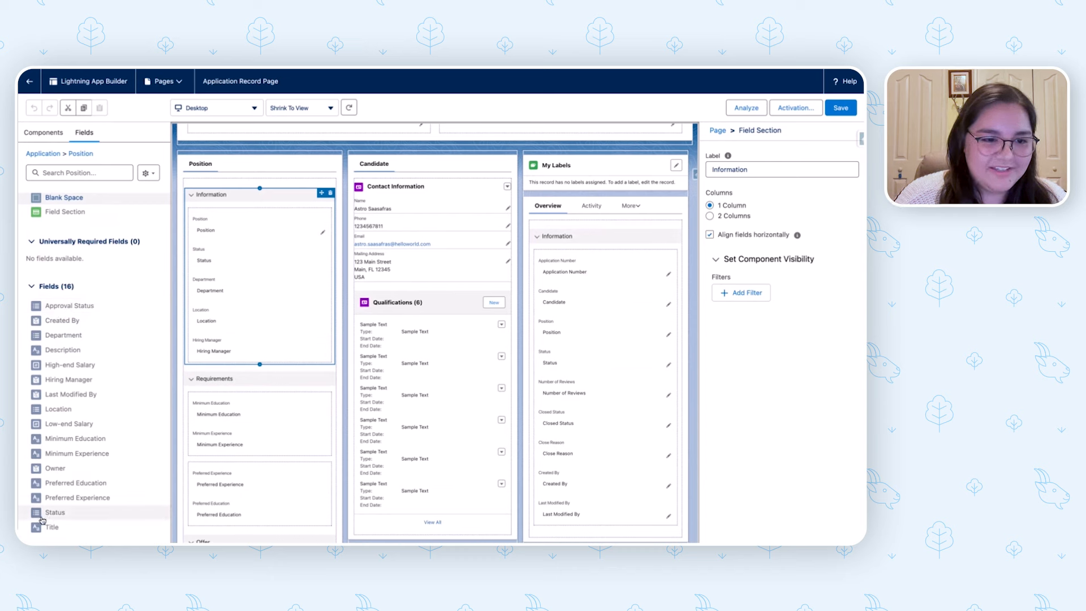
drag(41, 519, 259, 278)
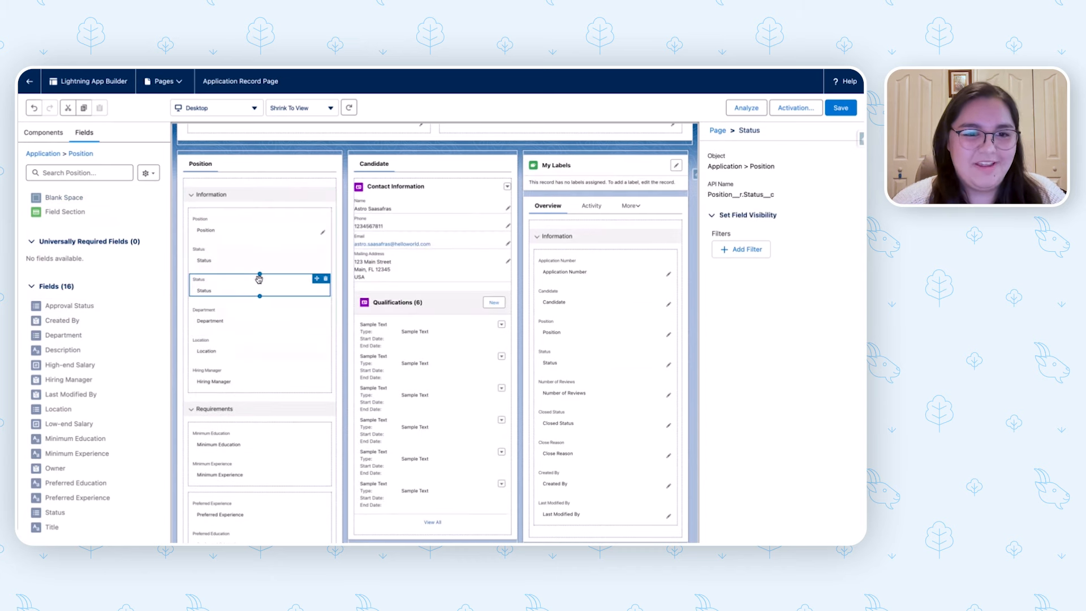
click(325, 278)
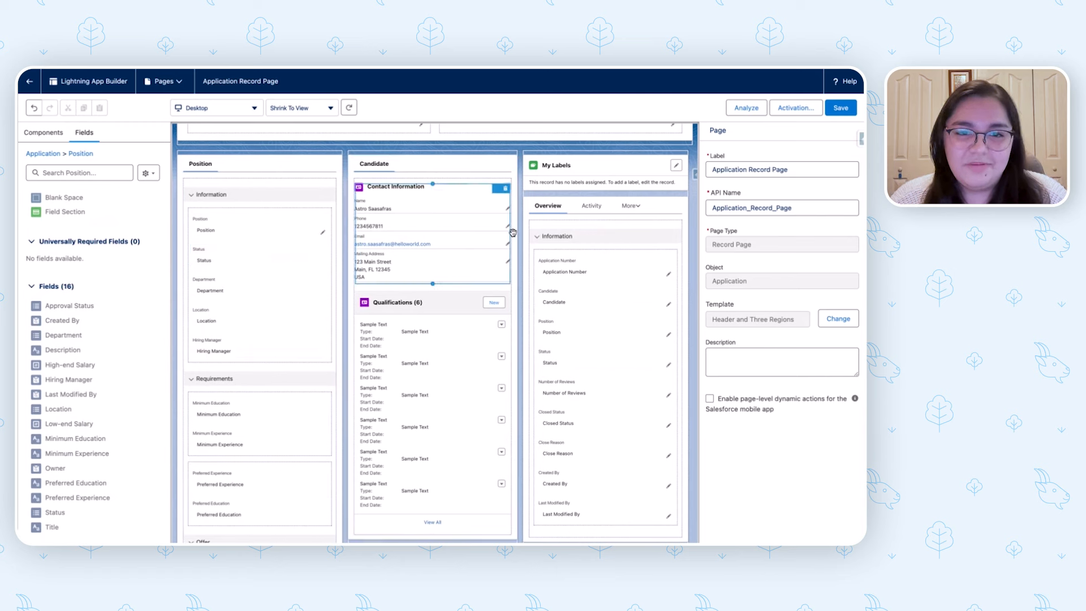
Step: Examine the related-record settings of the Candidate column's Contact Information component and find Related Record among the standard components
click(299, 274)
click(257, 259)
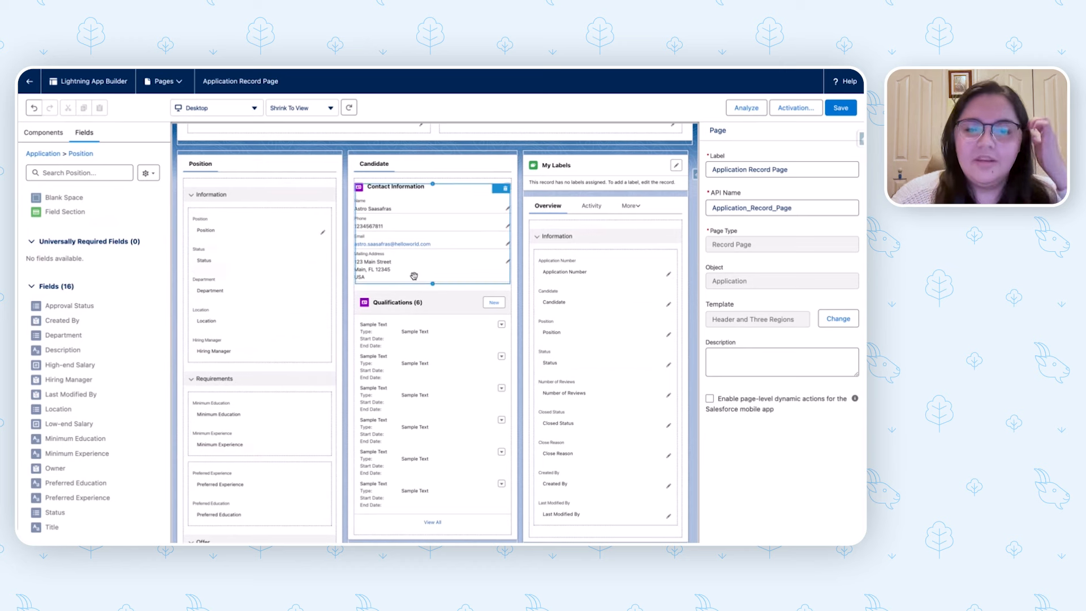
scroll(414, 214, up, 2)
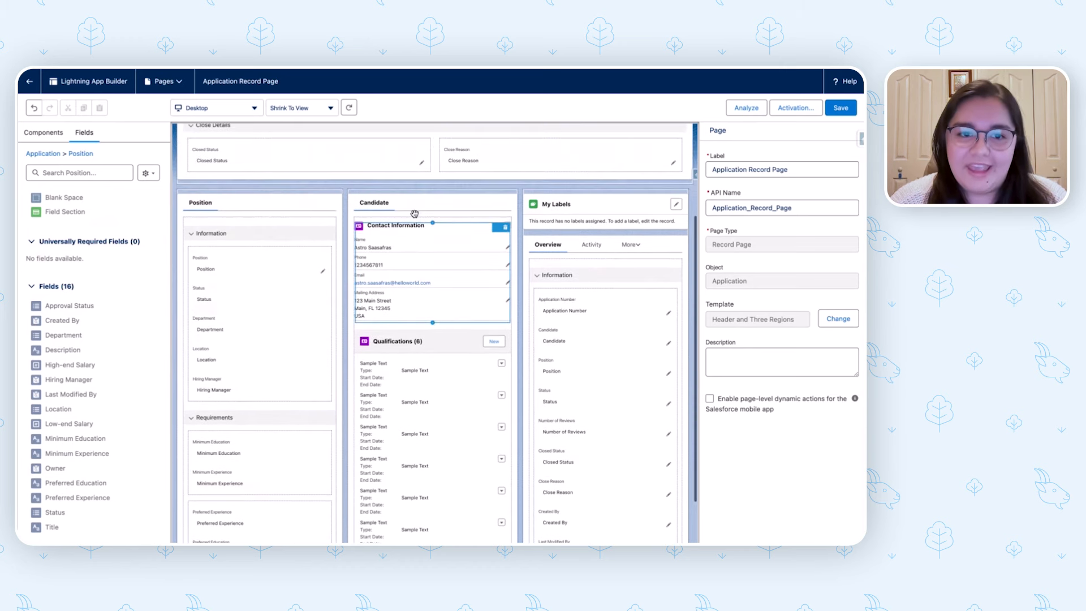
click(410, 228)
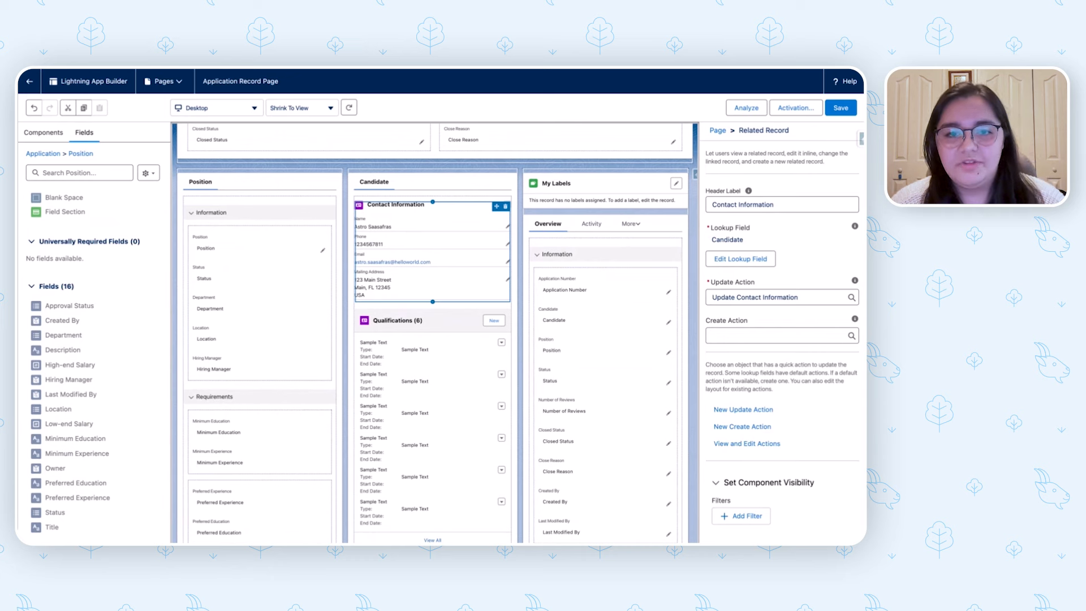
click(47, 135)
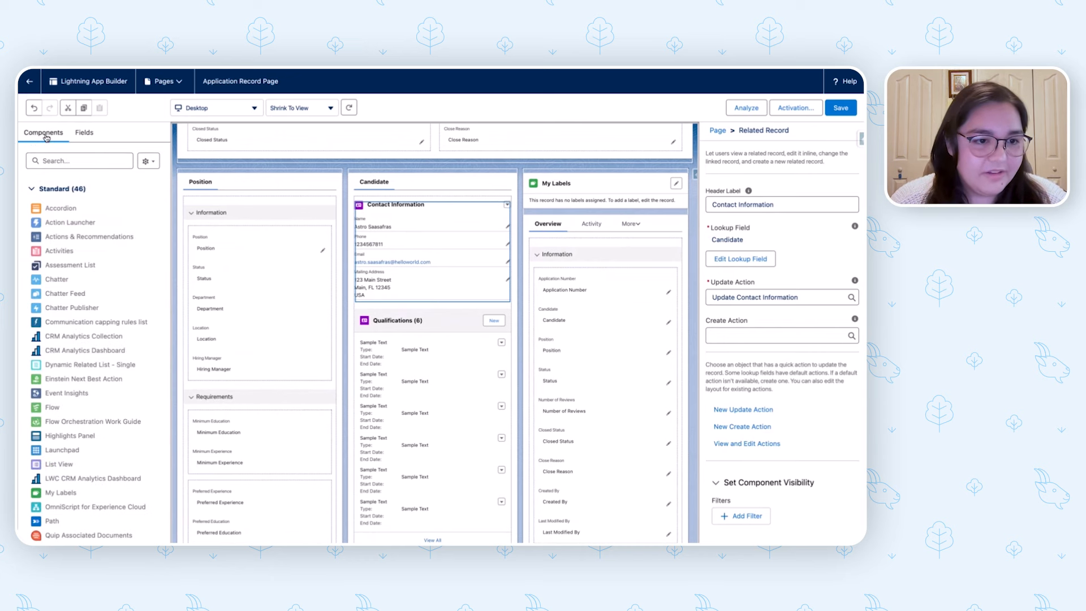
scroll(82, 264, down, 5)
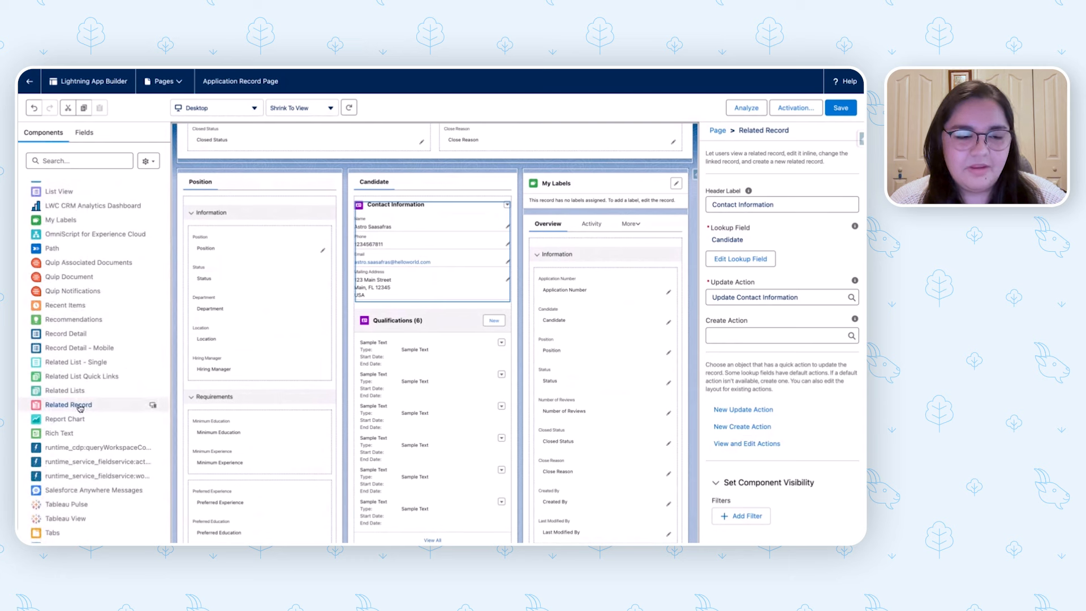
drag(76, 407, 419, 253)
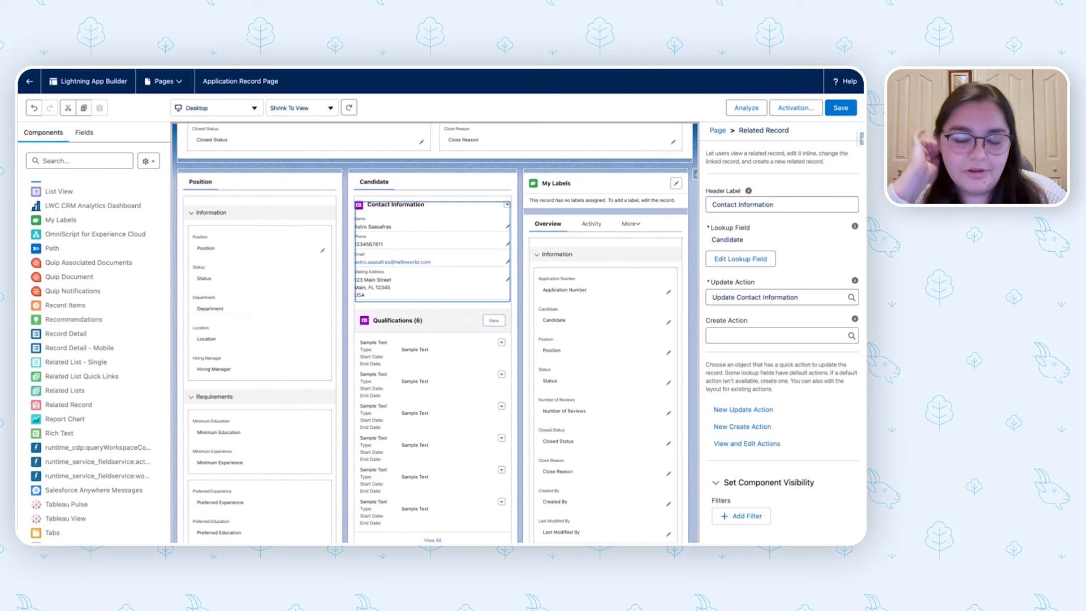
Step: Review the first and second lookup choices for the Contact Information component's lookup field, and close them without saving
click(732, 263)
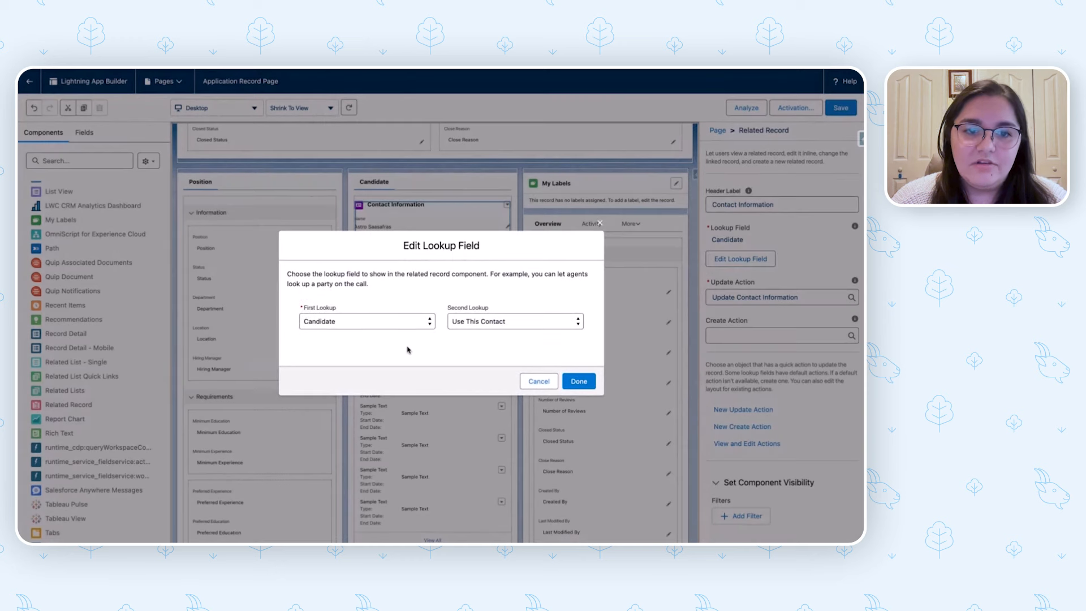
click(376, 326)
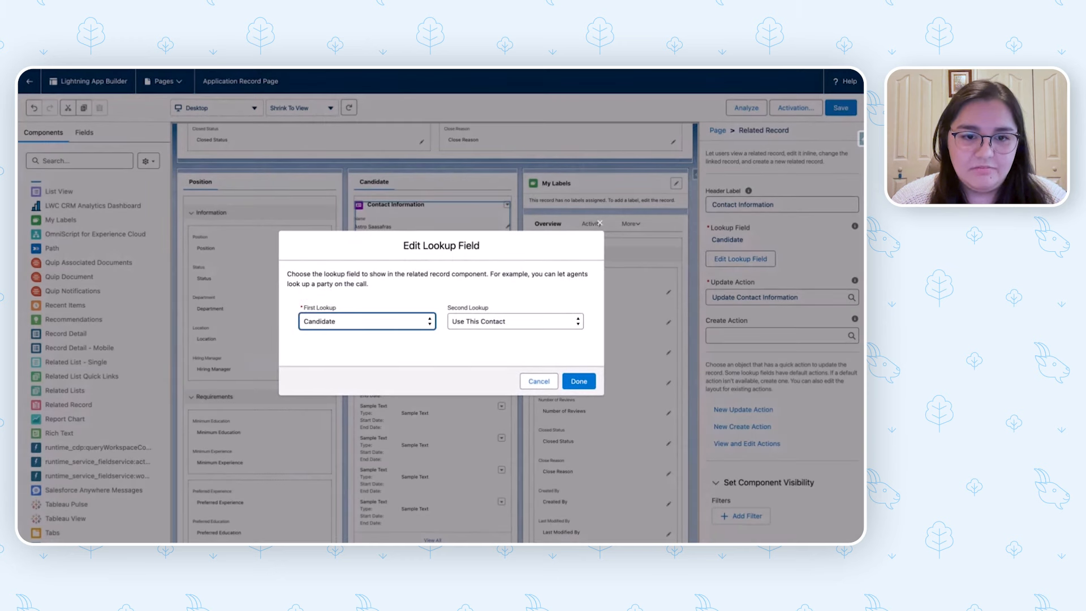
click(362, 313)
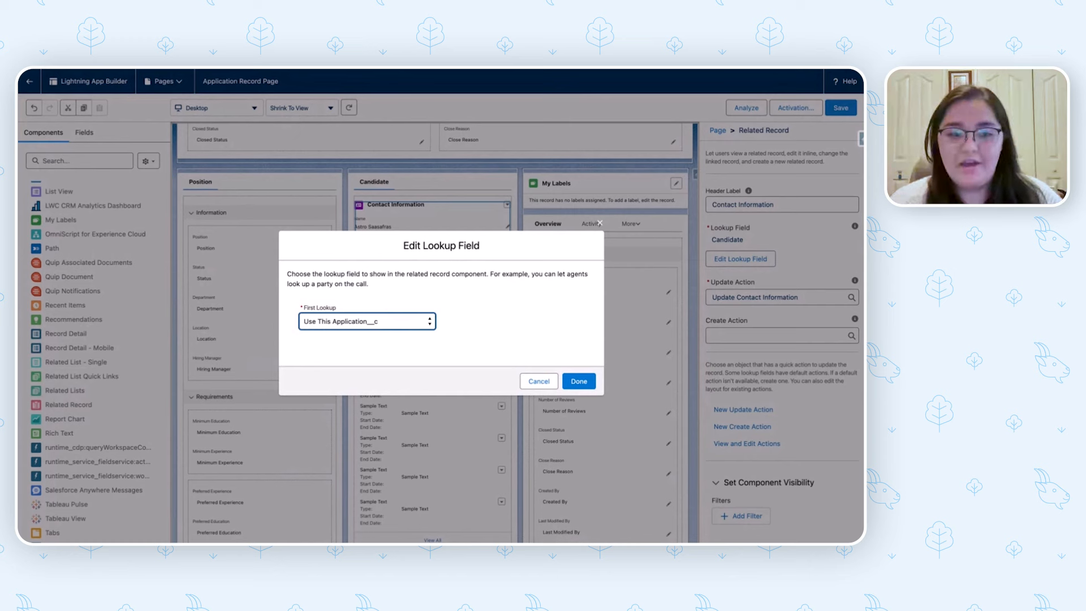
click(362, 330)
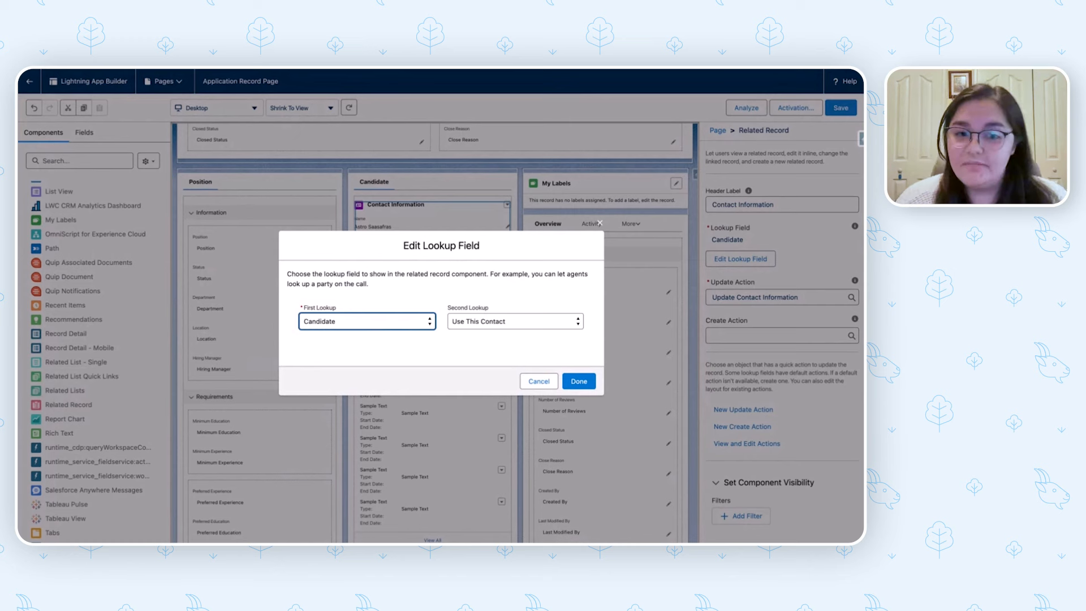
click(476, 324)
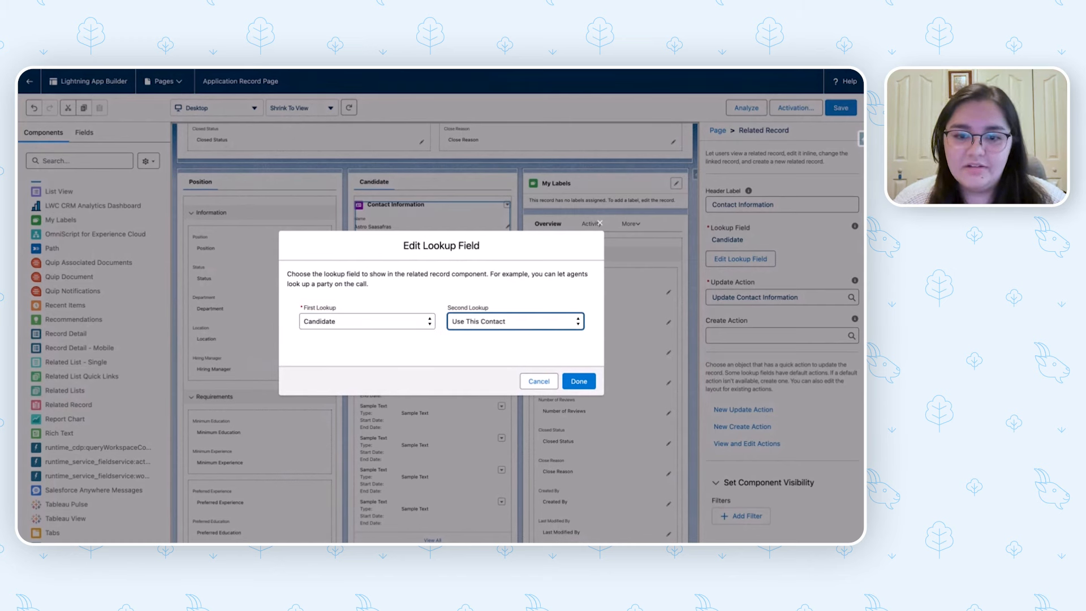
click(539, 382)
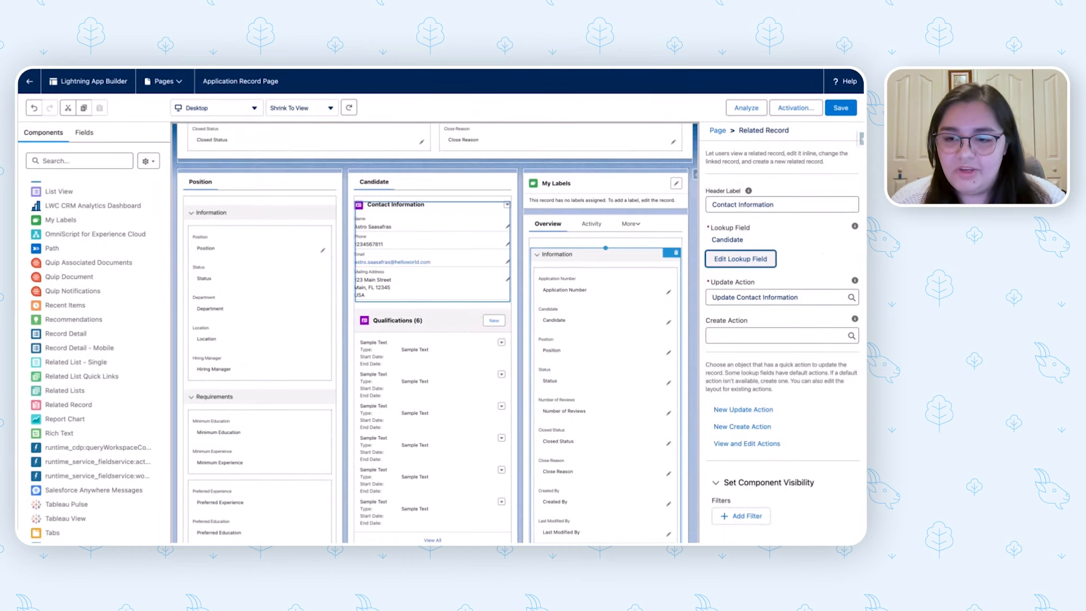
Step: Check the update actions offered for Contact Information, and start a new Contact action of type Update a Record before cancelling it
click(782, 298)
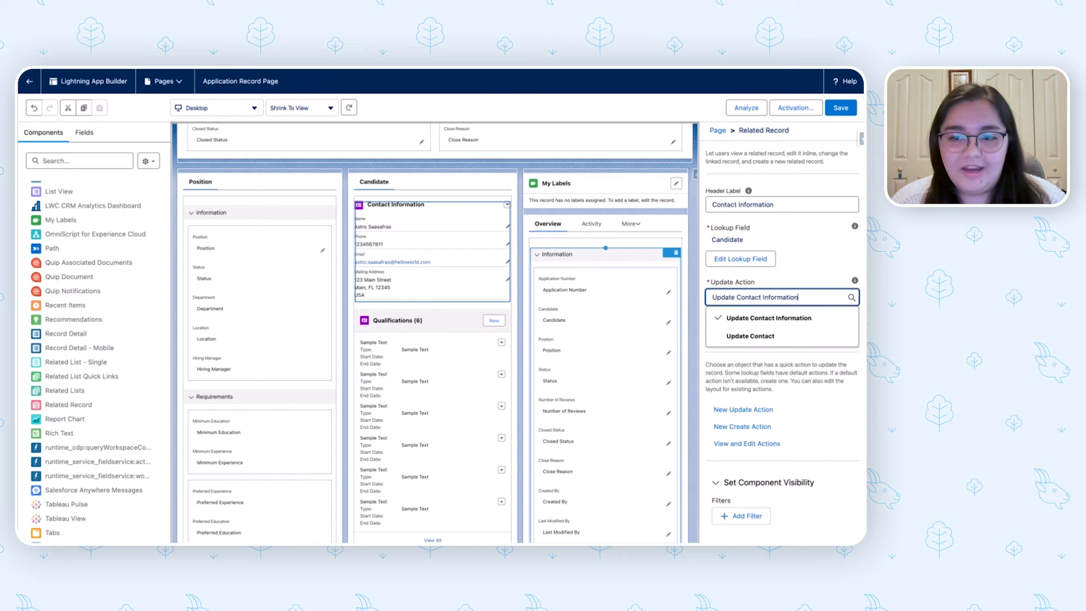
click(818, 257)
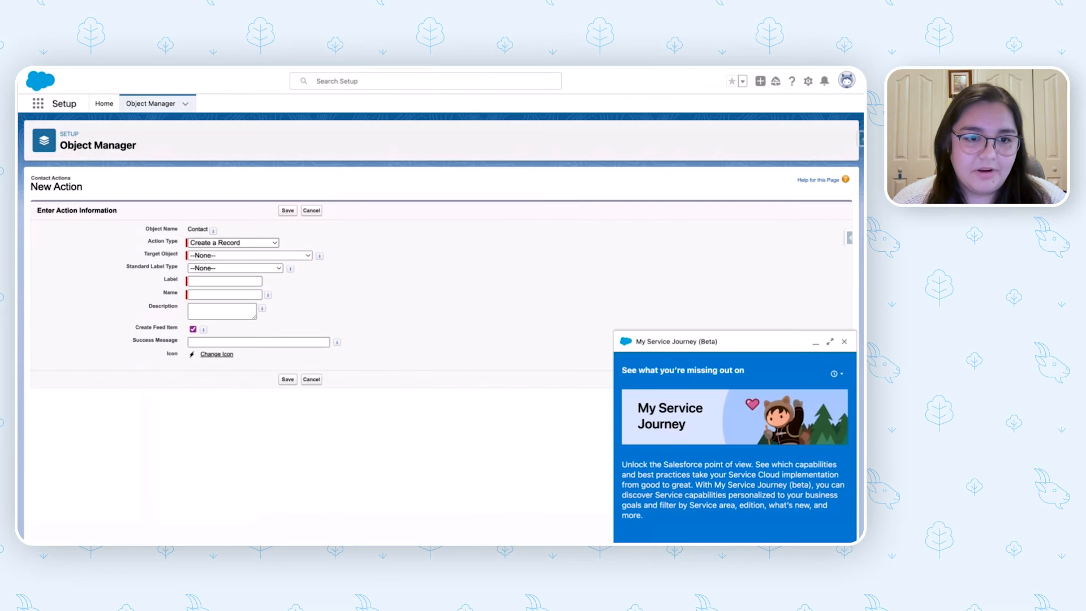
click(225, 257)
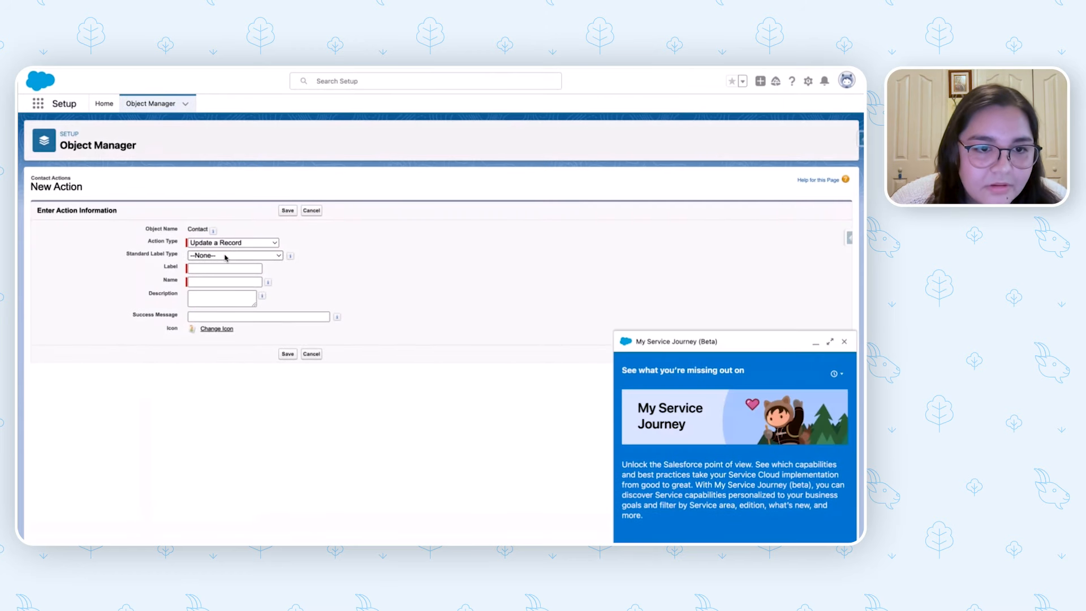
click(212, 268)
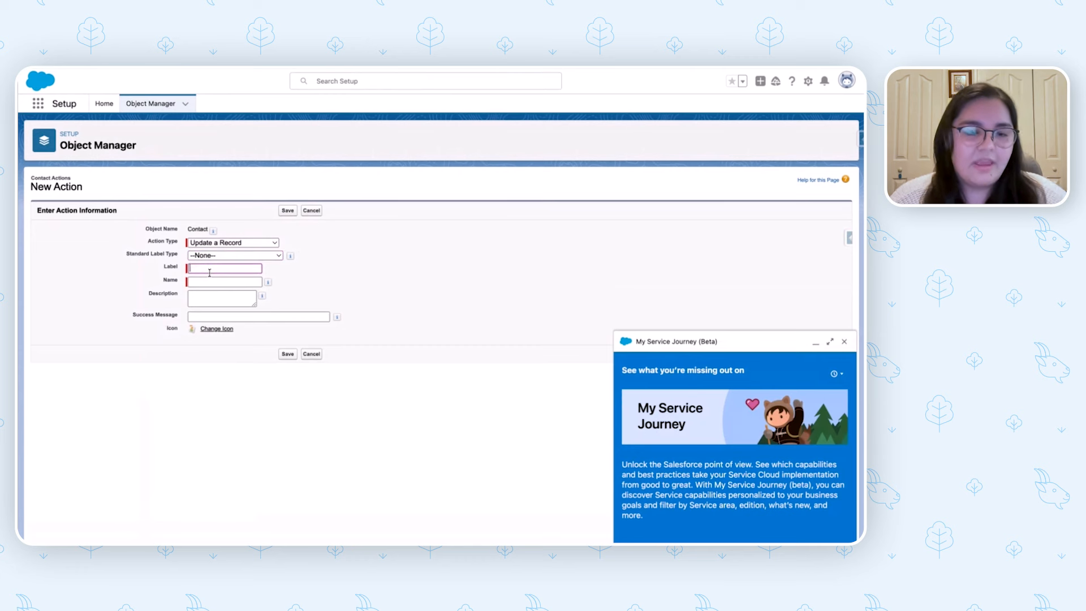
click(311, 353)
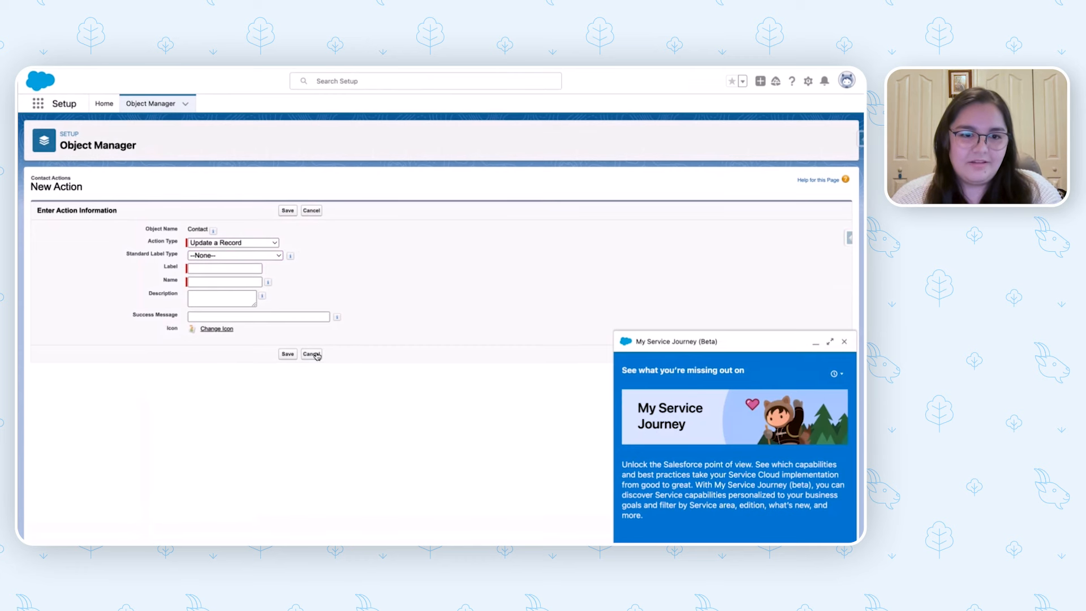
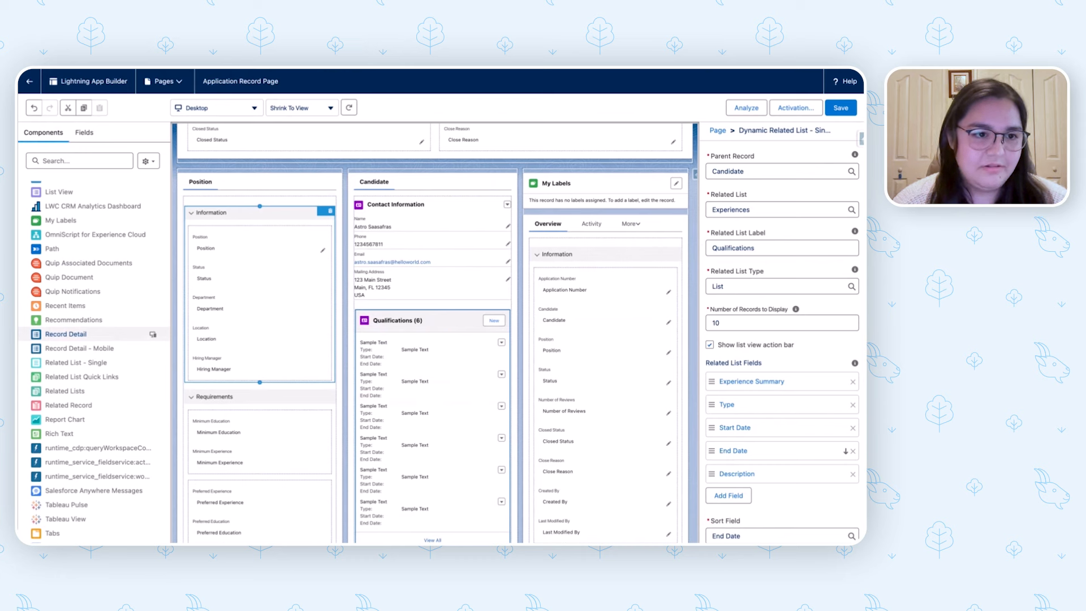
Step: Find Dynamic Related List - Single among the components and review the Qualifications list's parent record, related list and label settings
scroll(94, 361, up, 2)
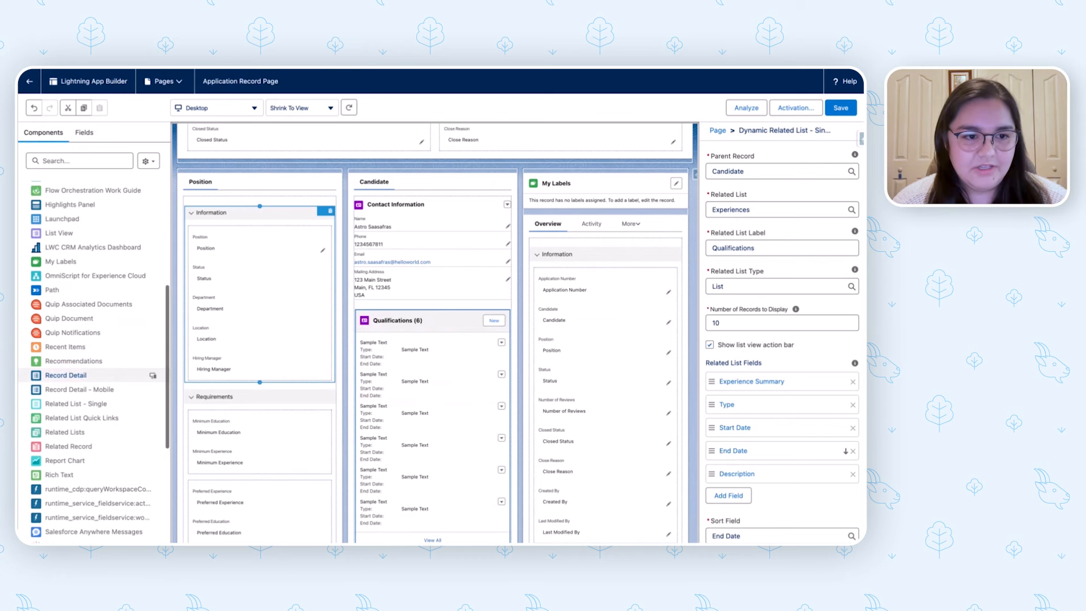
scroll(152, 375, up, 5)
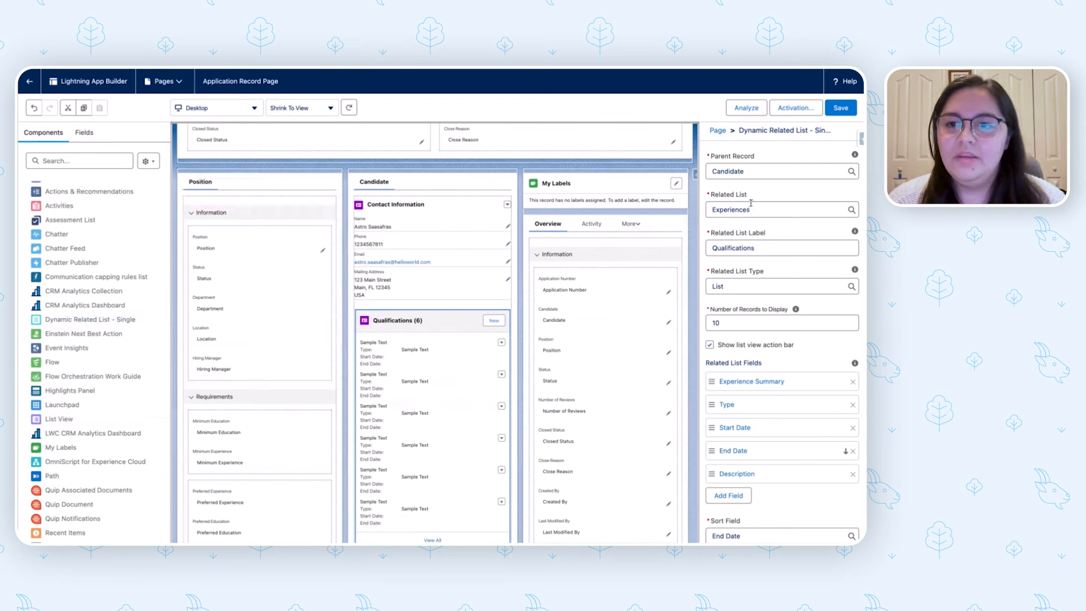
click(759, 175)
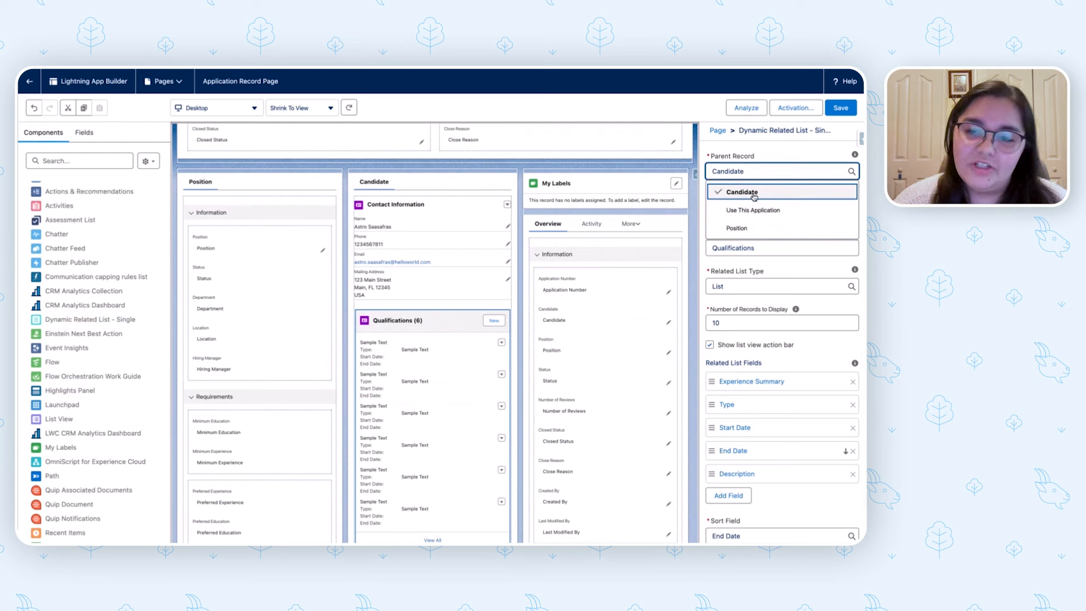
click(735, 195)
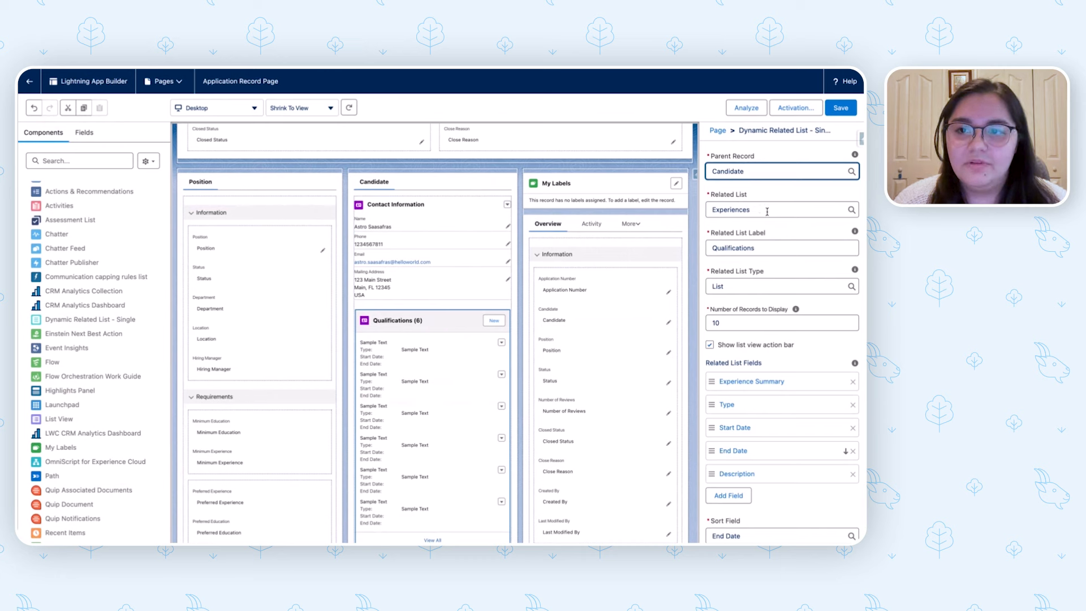
click(755, 210)
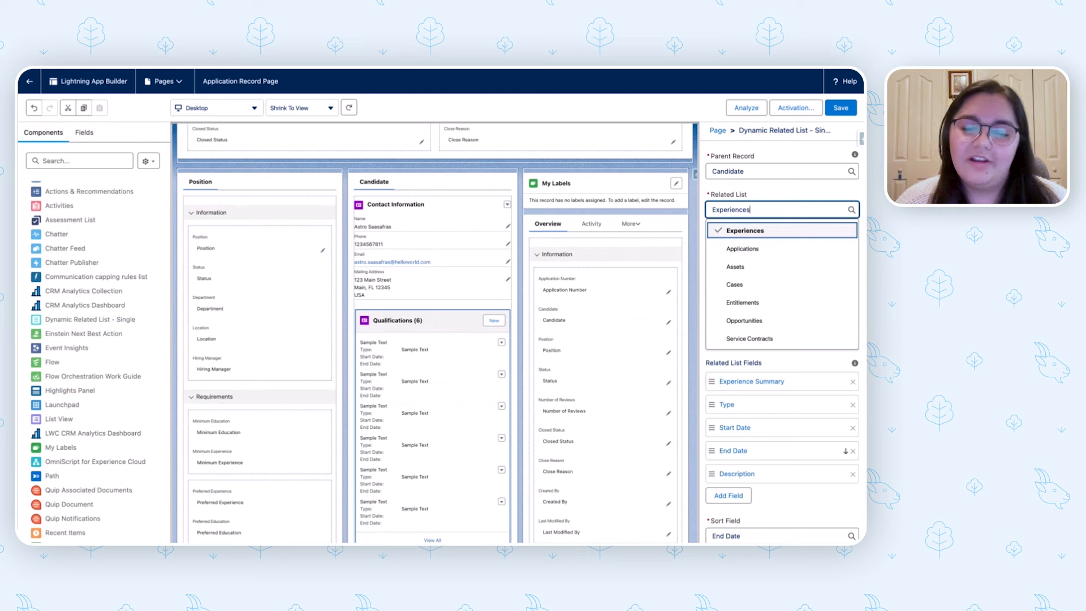
key(Escape)
click(764, 247)
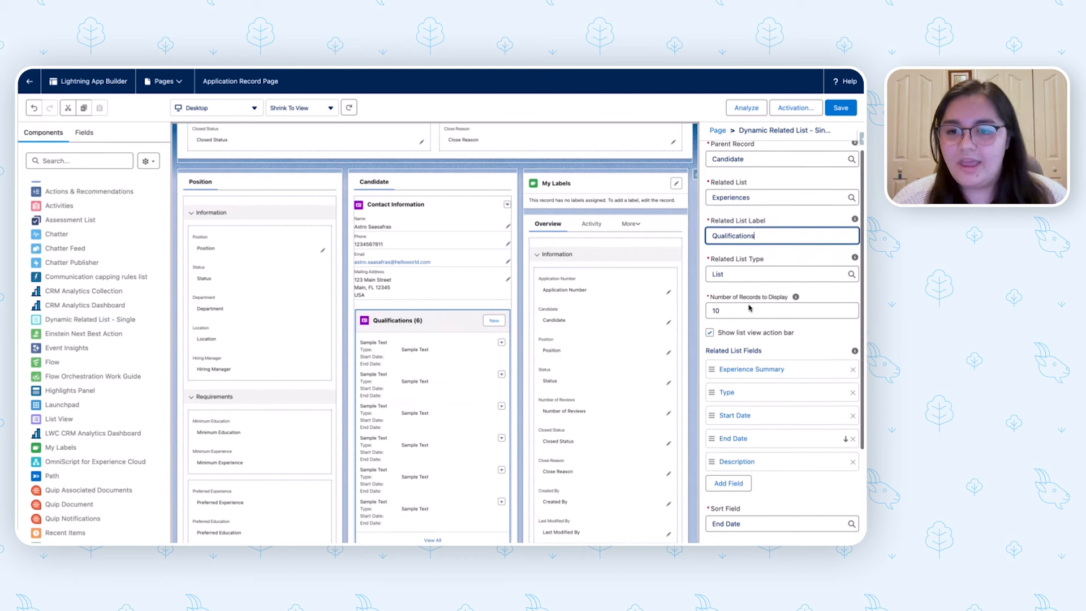
Step: Review the Qualifications list's number of records to display, related list fields, sort field and order, filters and actions
scroll(748, 308, down, 1)
scroll(749, 308, down, 3)
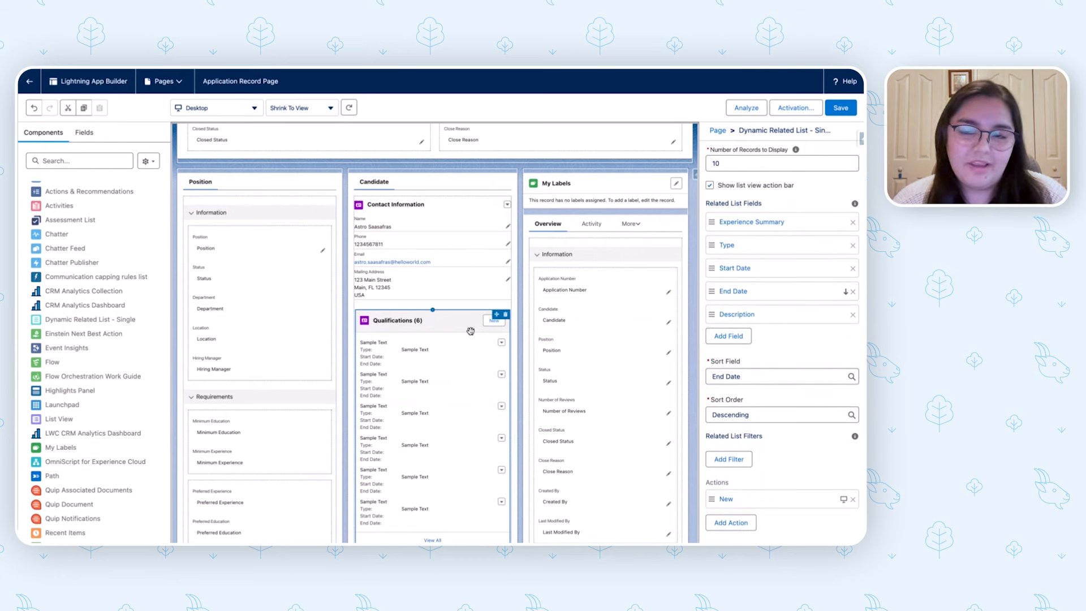
click(730, 164)
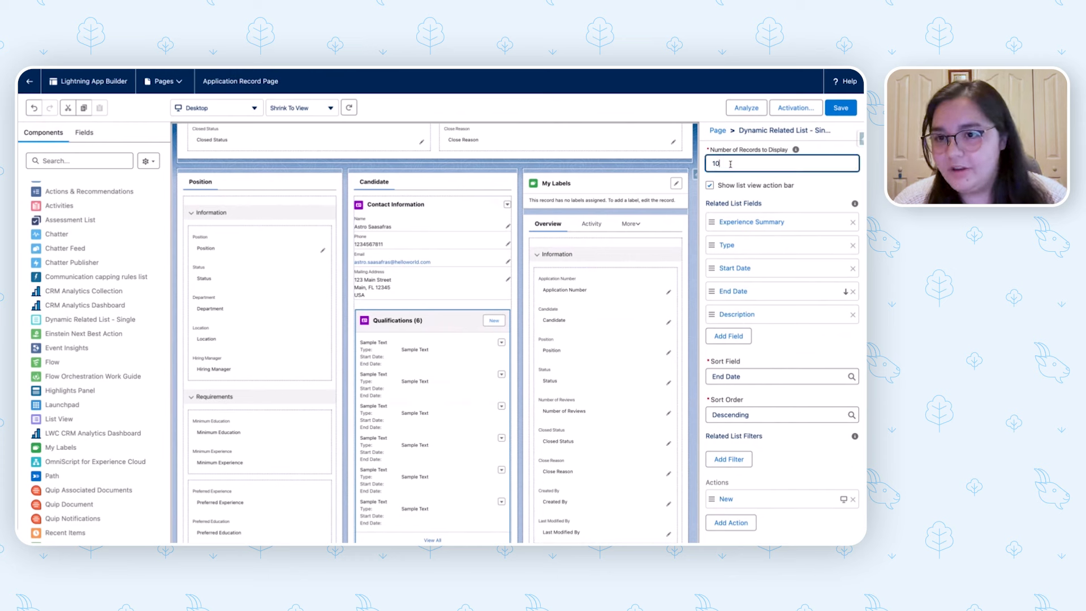
scroll(761, 187, down, 1)
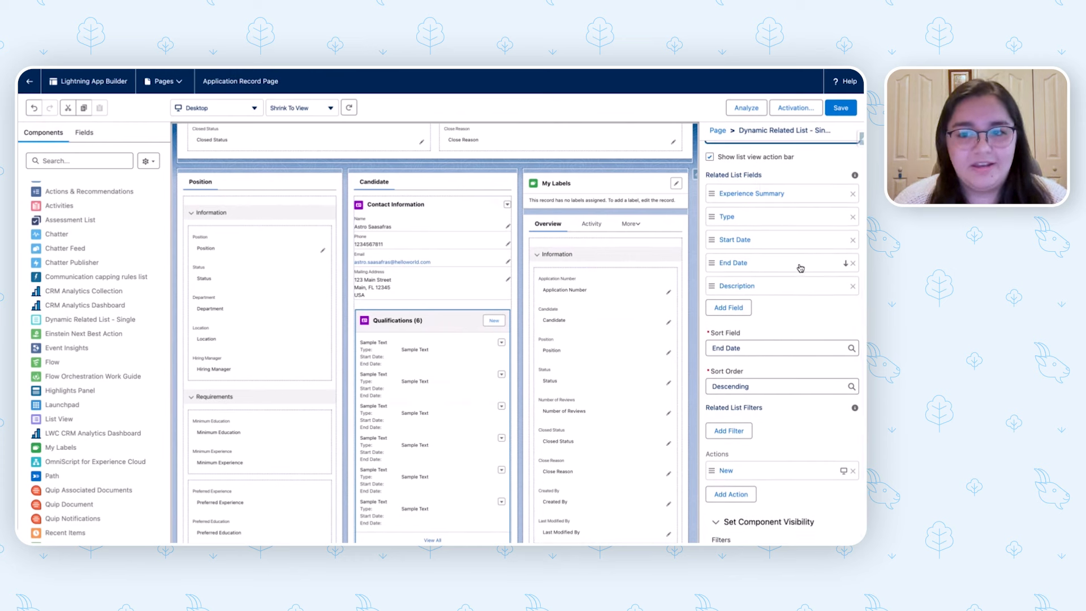
click(742, 350)
click(784, 320)
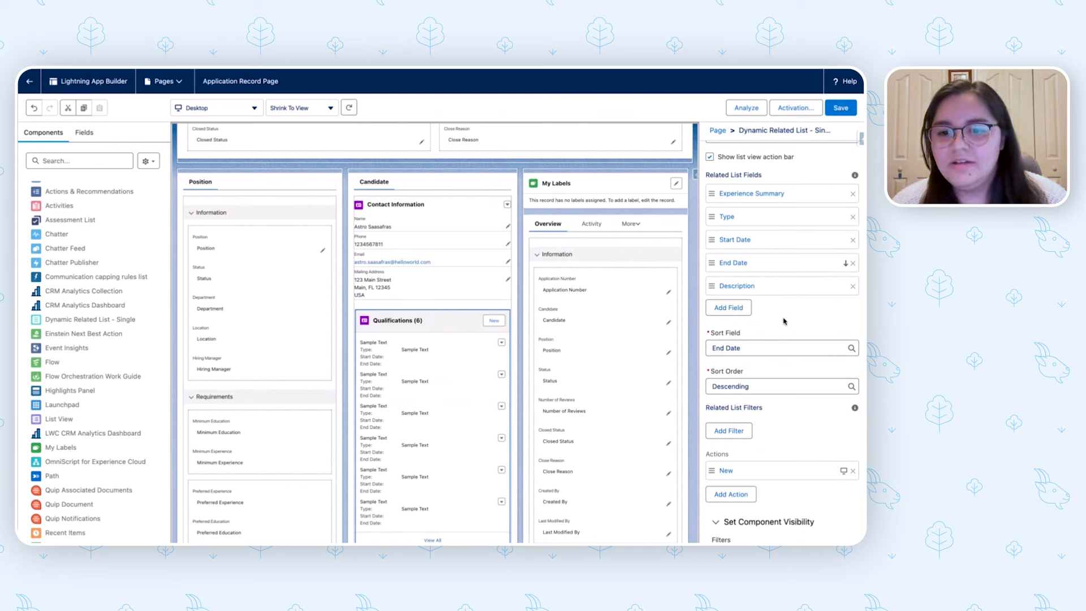
scroll(784, 321, down, 1)
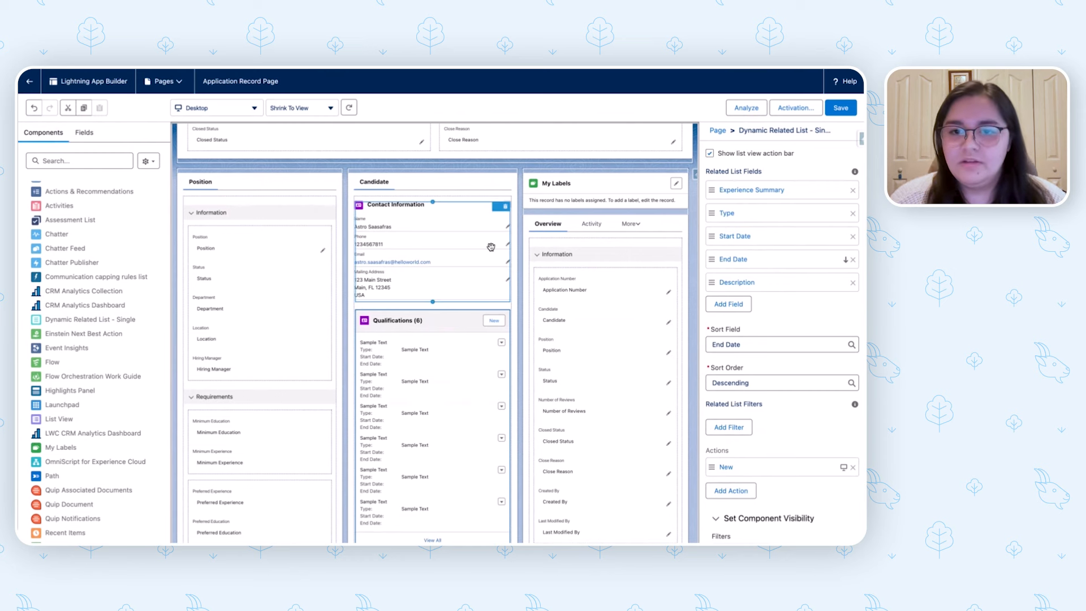
Step: Inspect the tabs component beside the Candidate column and the component visibility filter on its Reviews tab
click(634, 225)
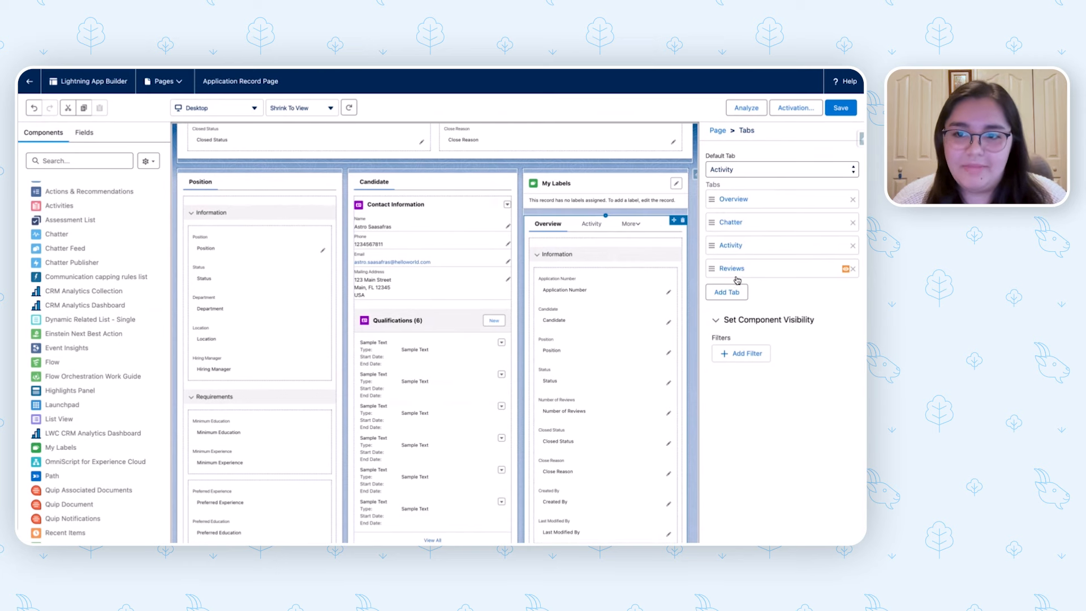
scroll(509, 215, up, 3)
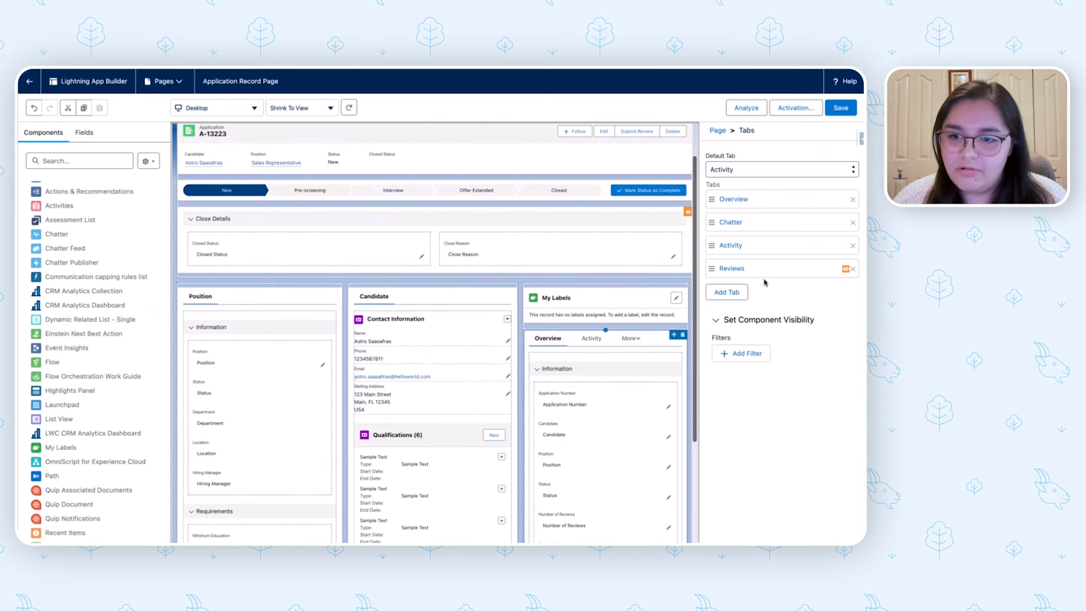
click(740, 272)
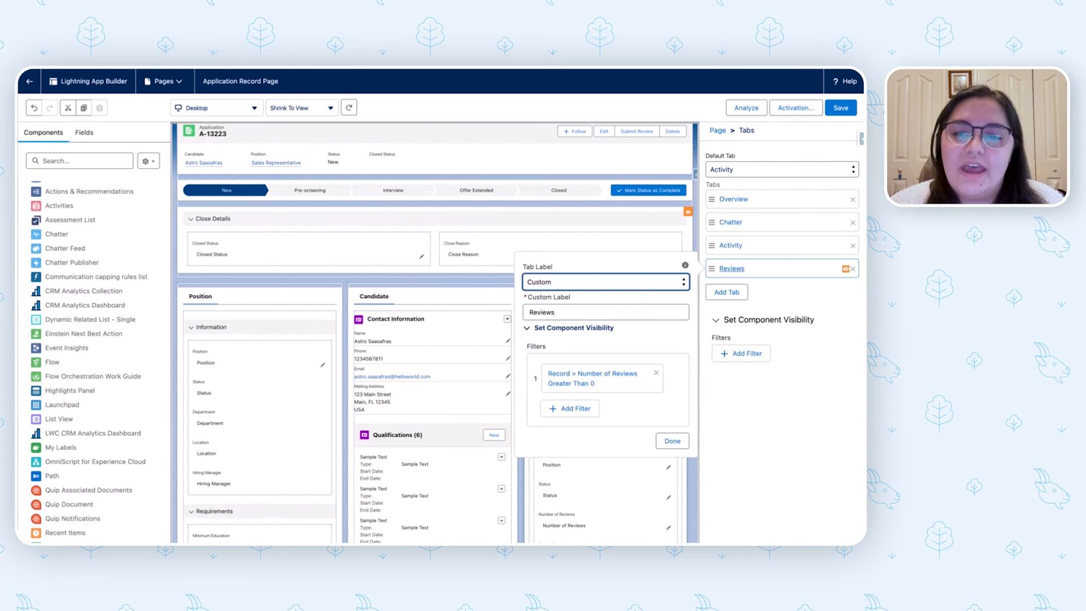
click(617, 142)
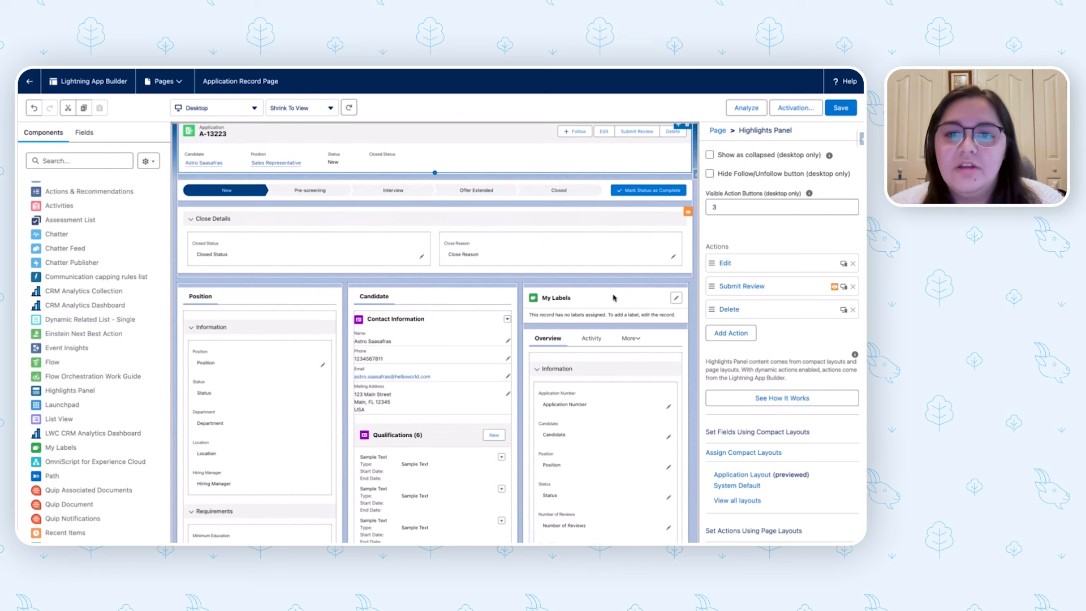
click(625, 341)
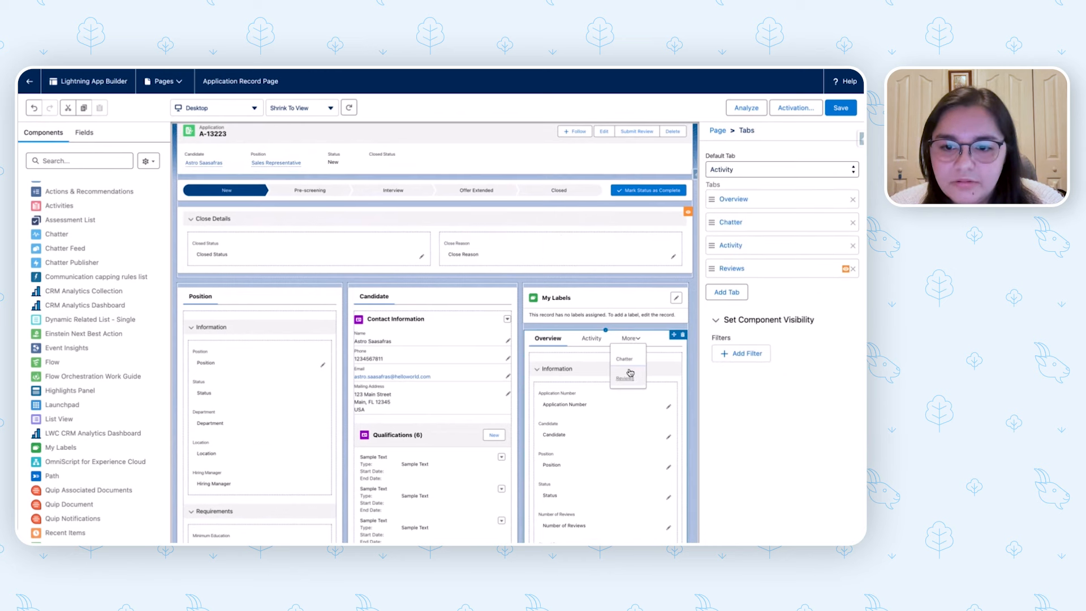
click(742, 271)
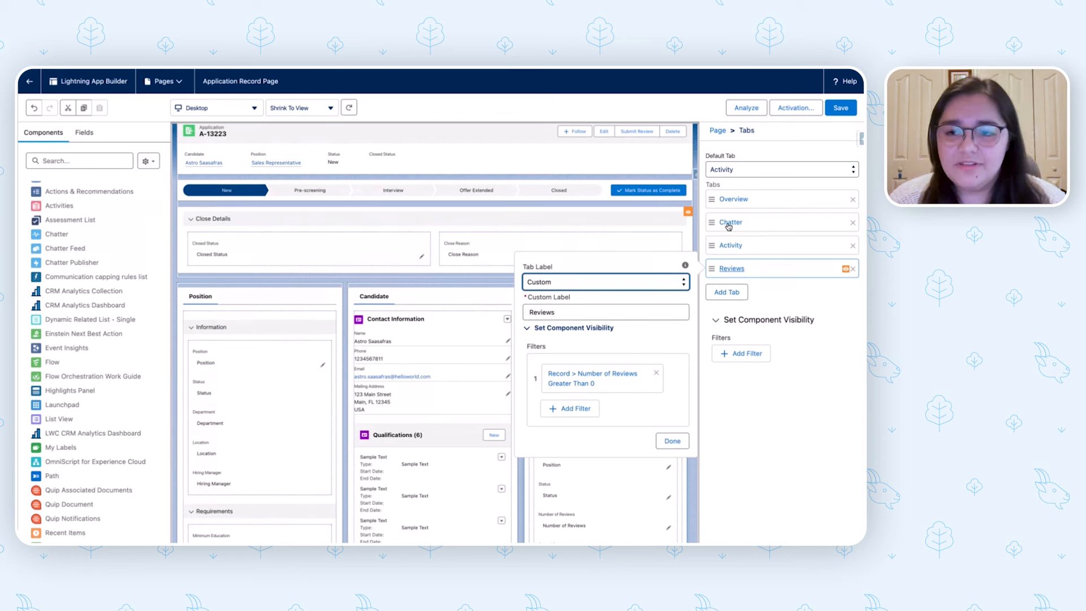
Step: Check the Reviews tab's visibility filter and the Device and Advanced filter types available for a new filter, without adding one
click(739, 279)
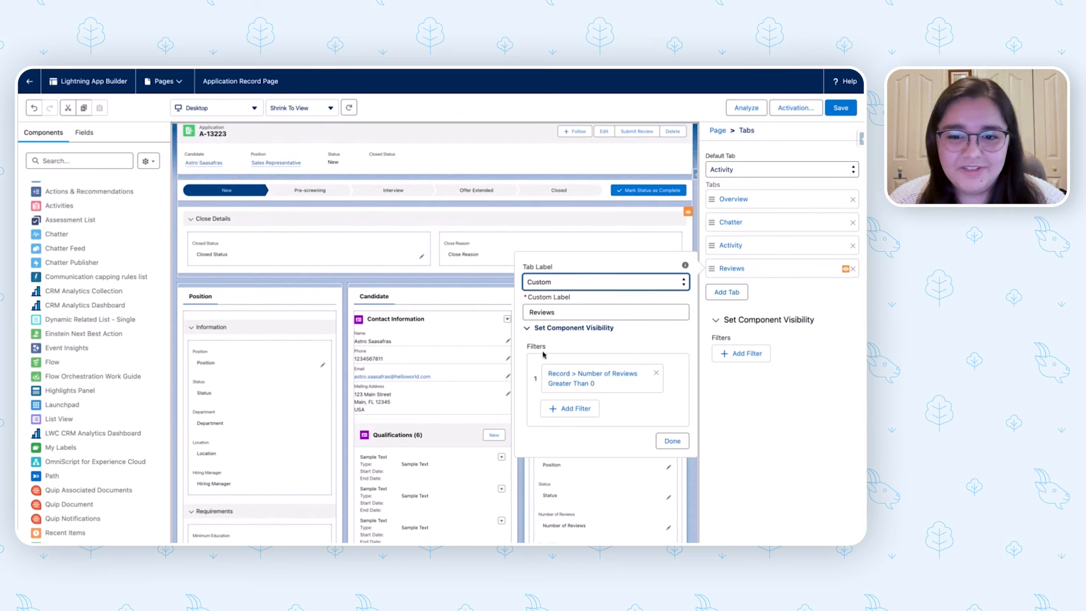
click(589, 420)
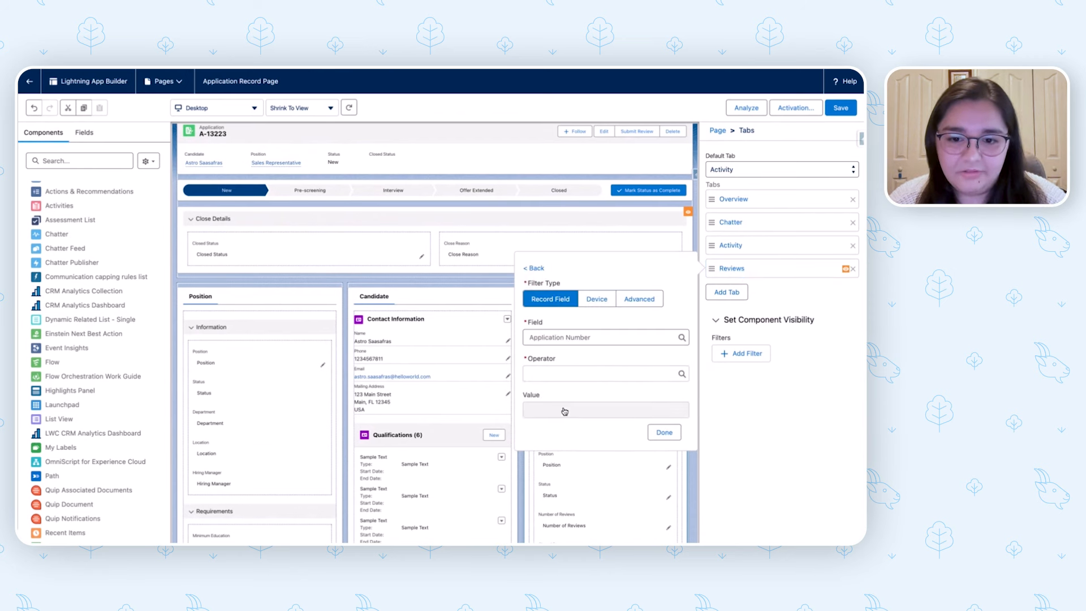
click(591, 301)
click(645, 299)
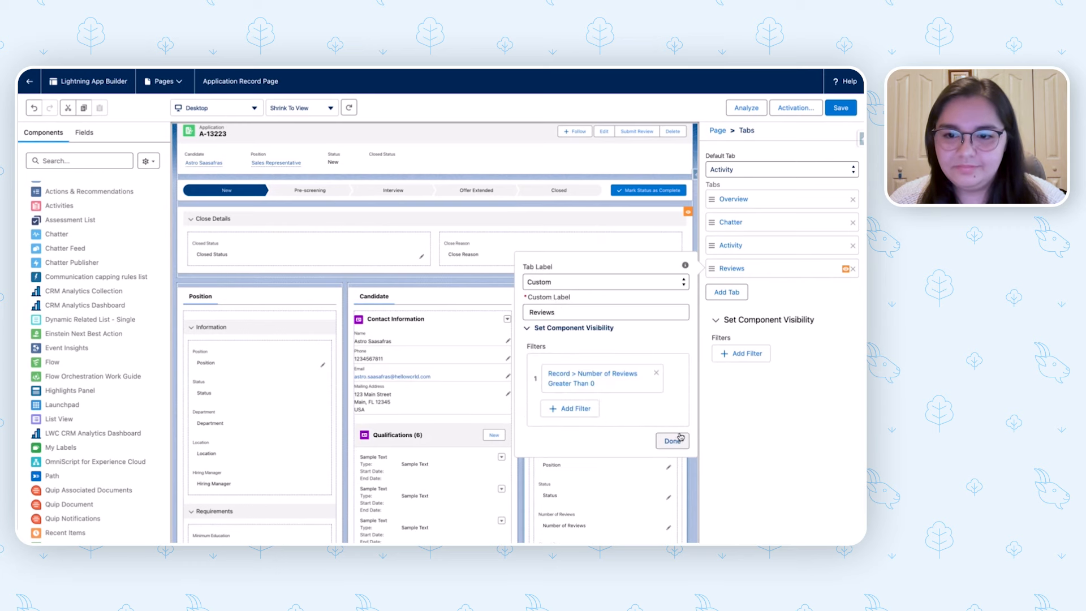
click(672, 440)
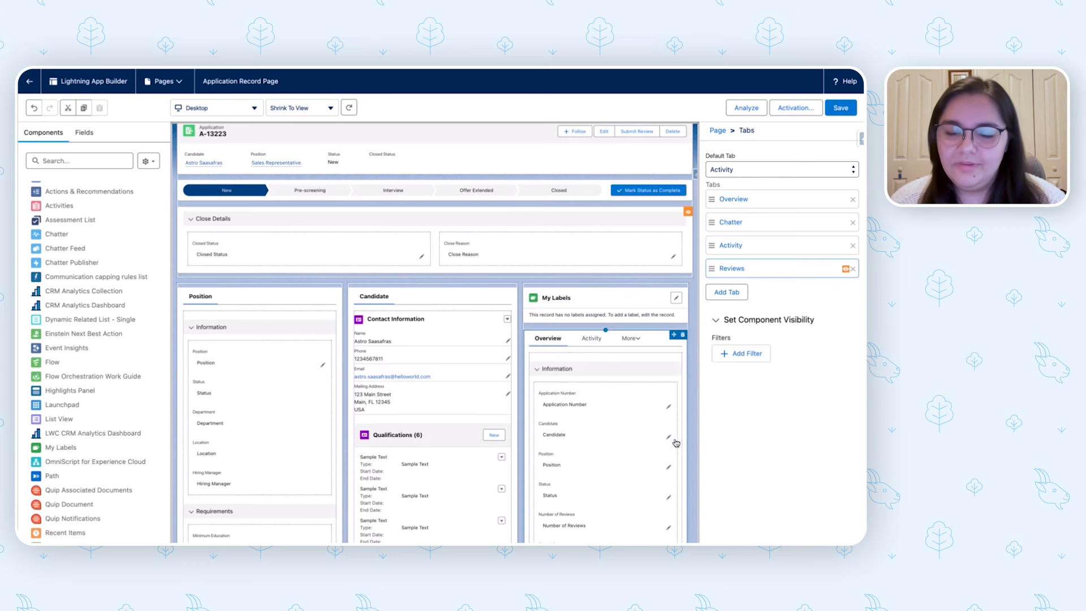
Step: Inspect the Position Closed rich text component and the position status filter that controls its visibility
scroll(600, 378, up, 1)
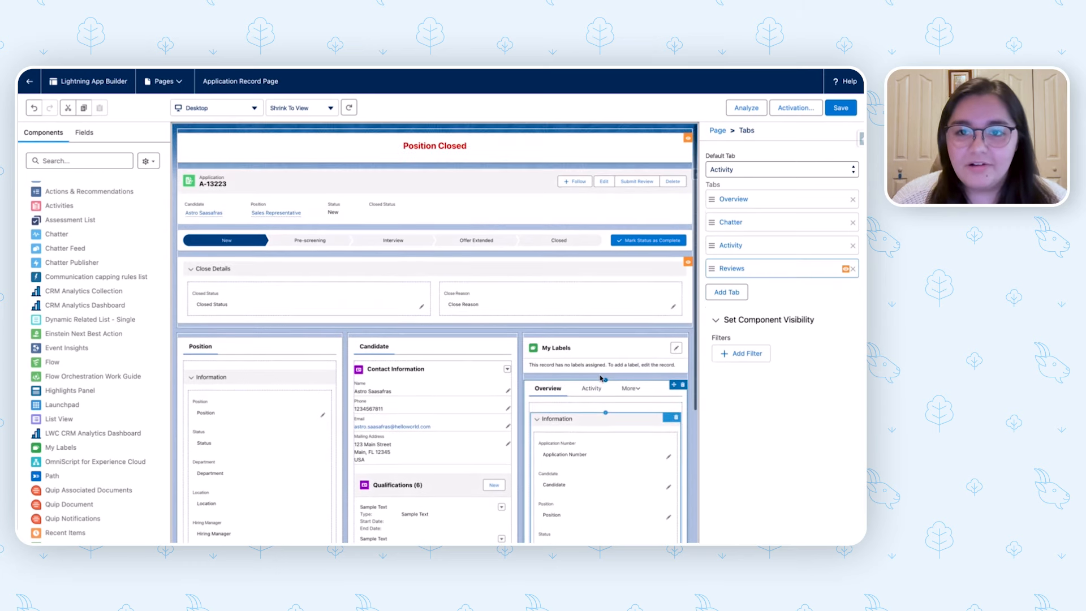
click(494, 150)
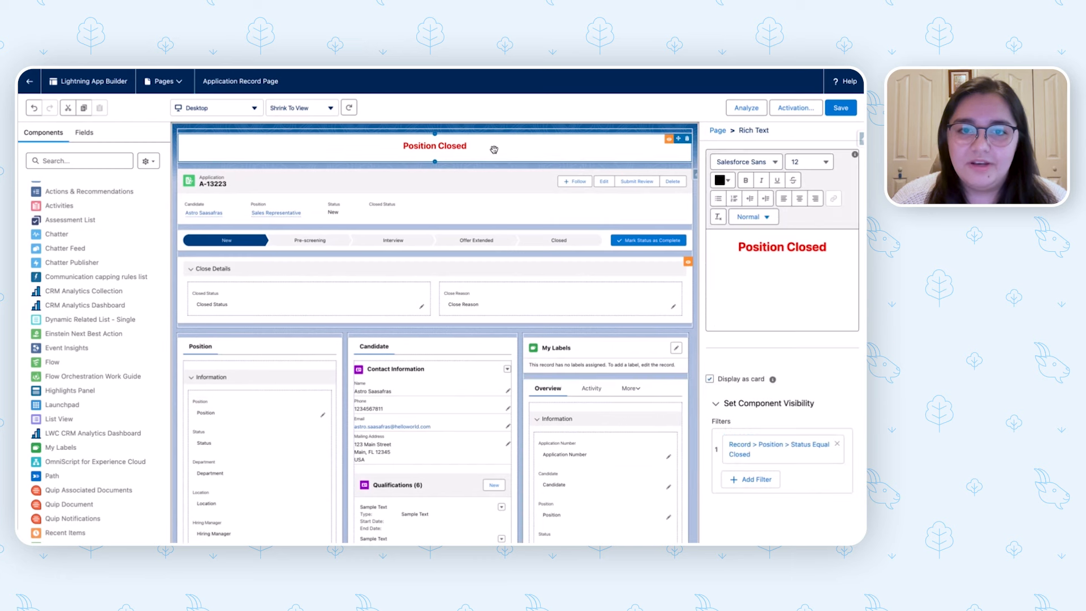
click(831, 247)
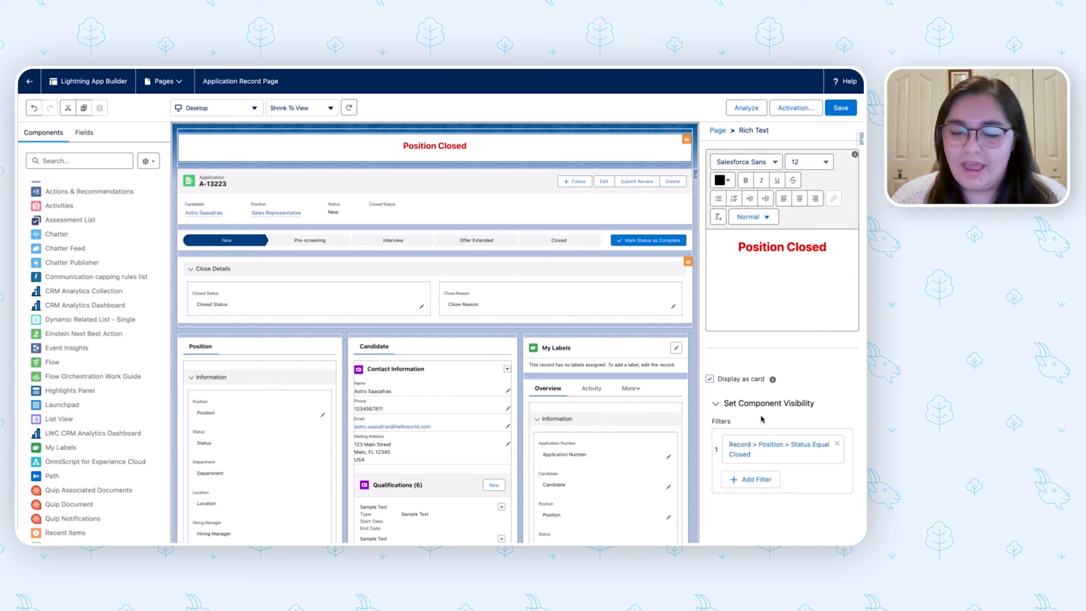
click(750, 451)
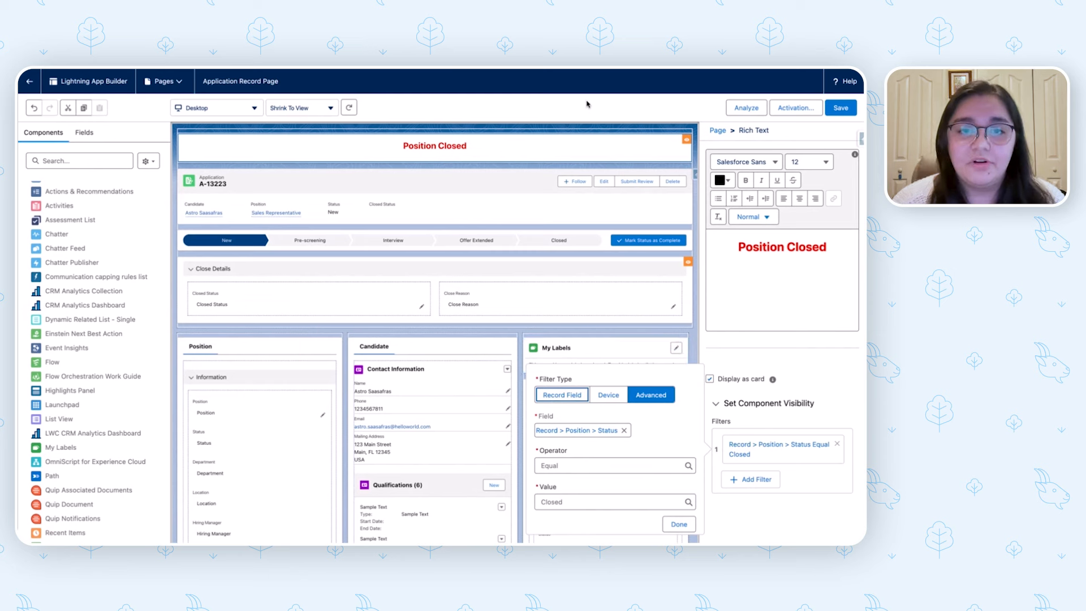
click(770, 356)
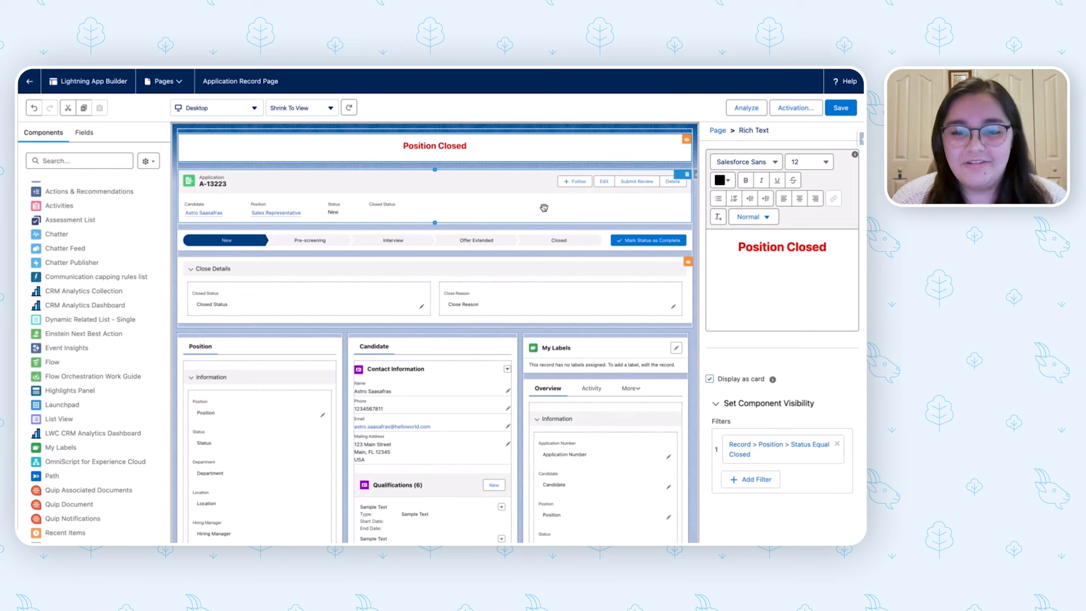
Step: Review the Highlights Panel's action settings and the visibility filter on its Submit Review action
click(609, 202)
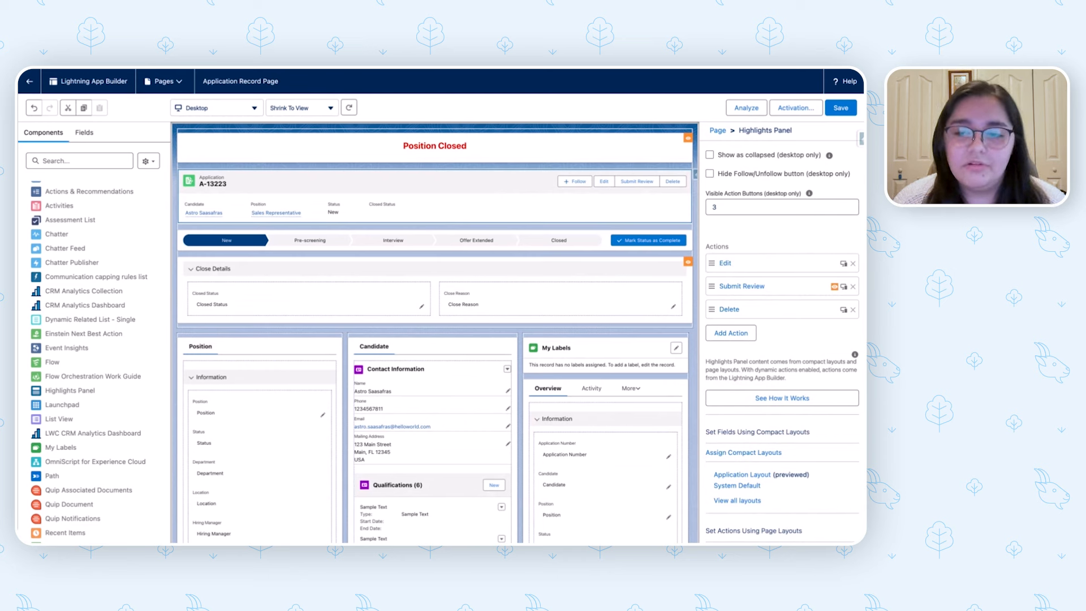
click(743, 287)
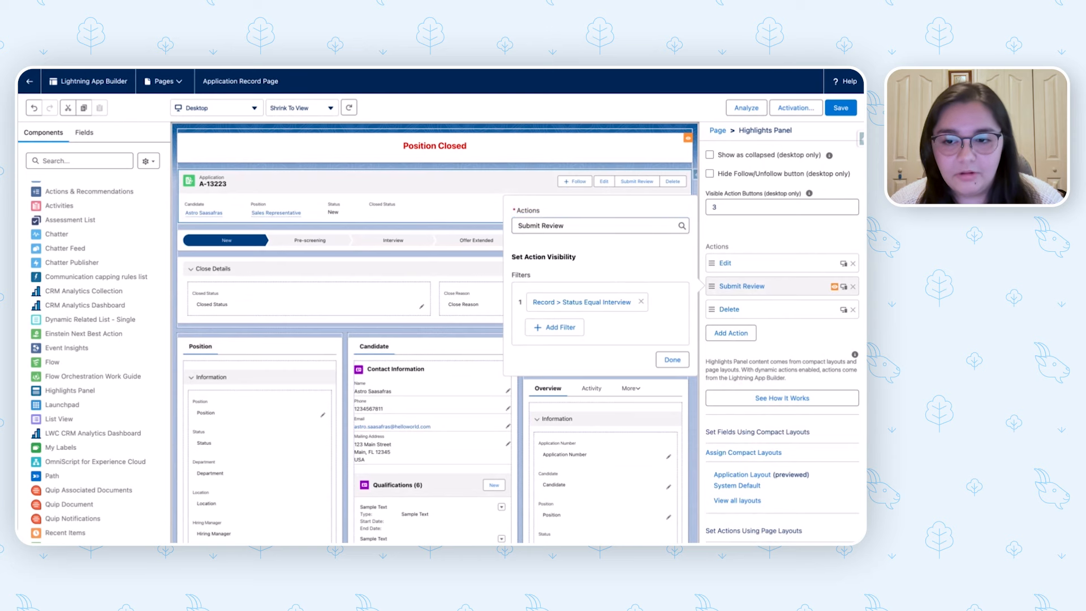
click(799, 344)
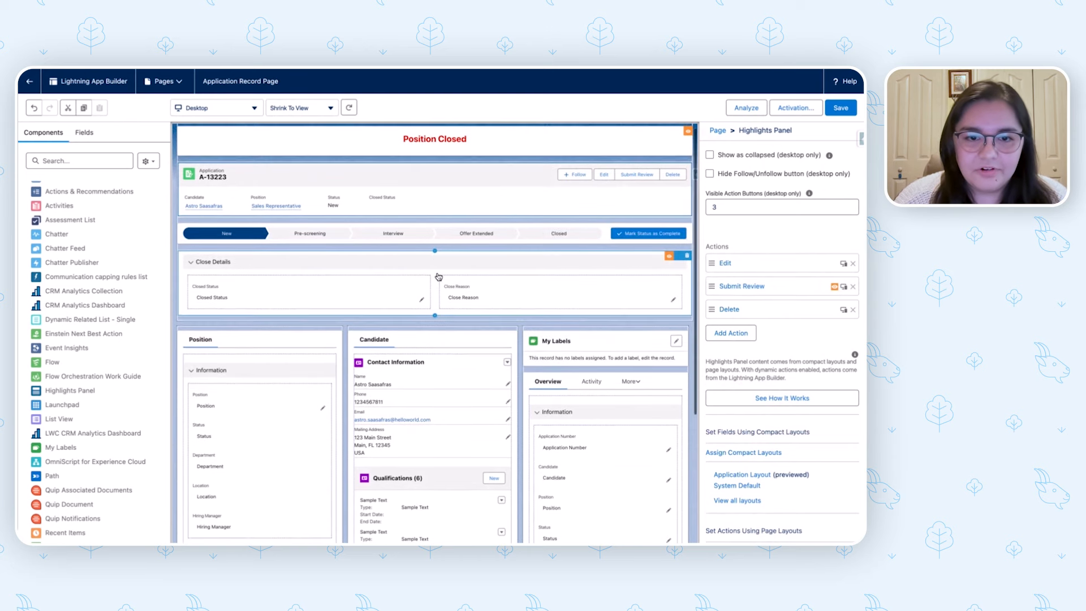
Step: Inspect the Close Details field section and the field, operator and value of its status visibility filter
scroll(440, 277, down, 1)
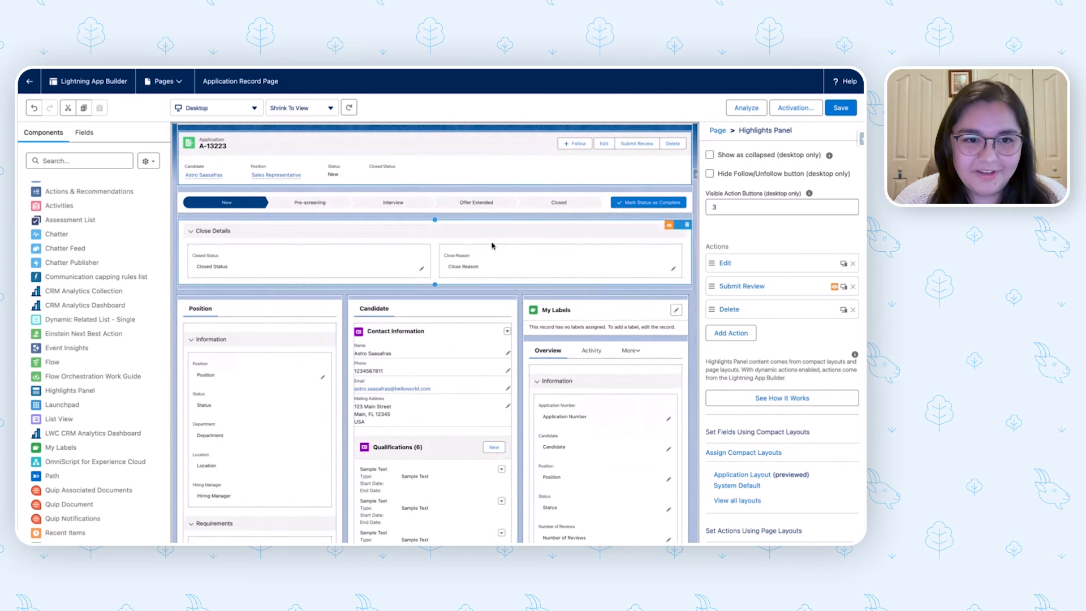
click(478, 240)
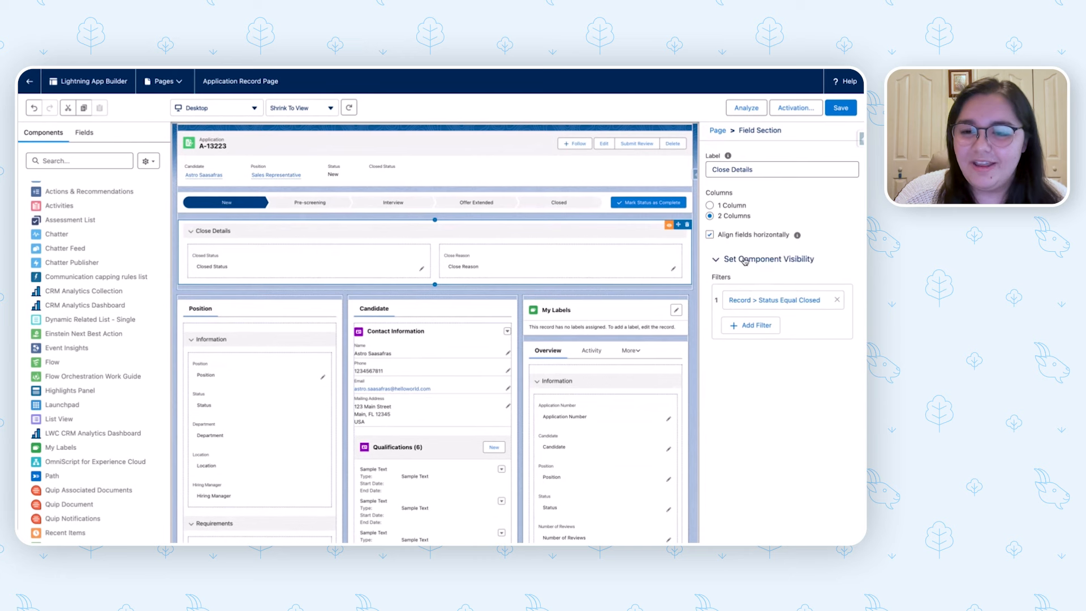
click(739, 303)
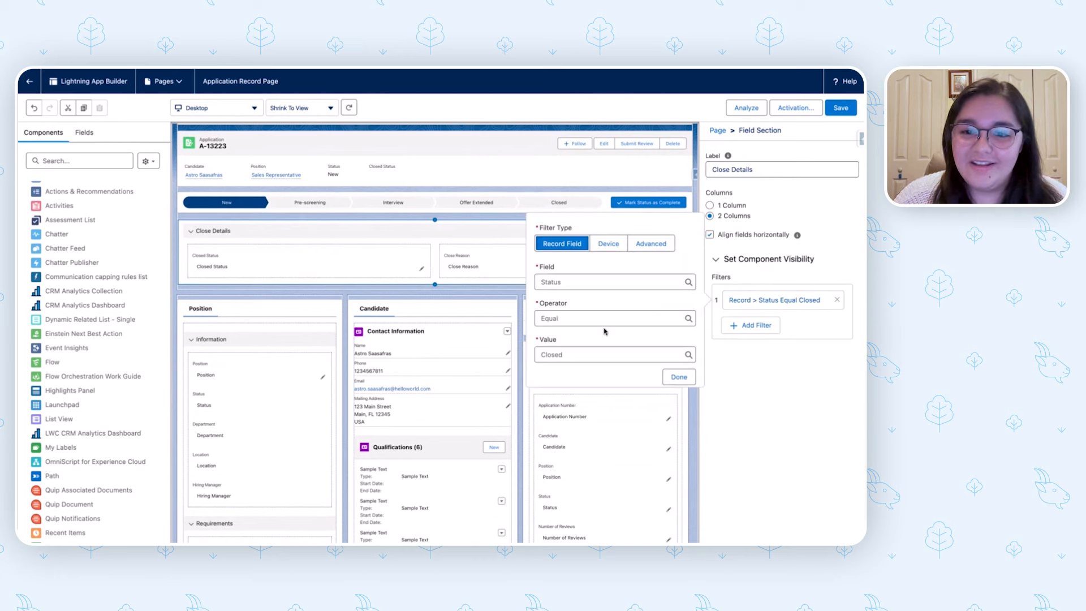
click(667, 377)
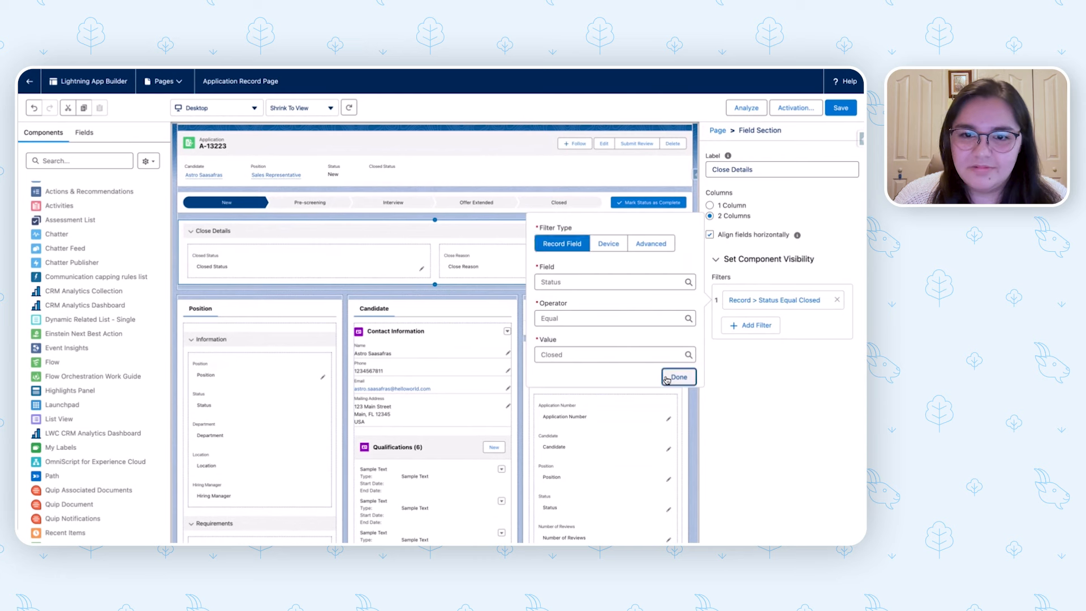
click(854, 454)
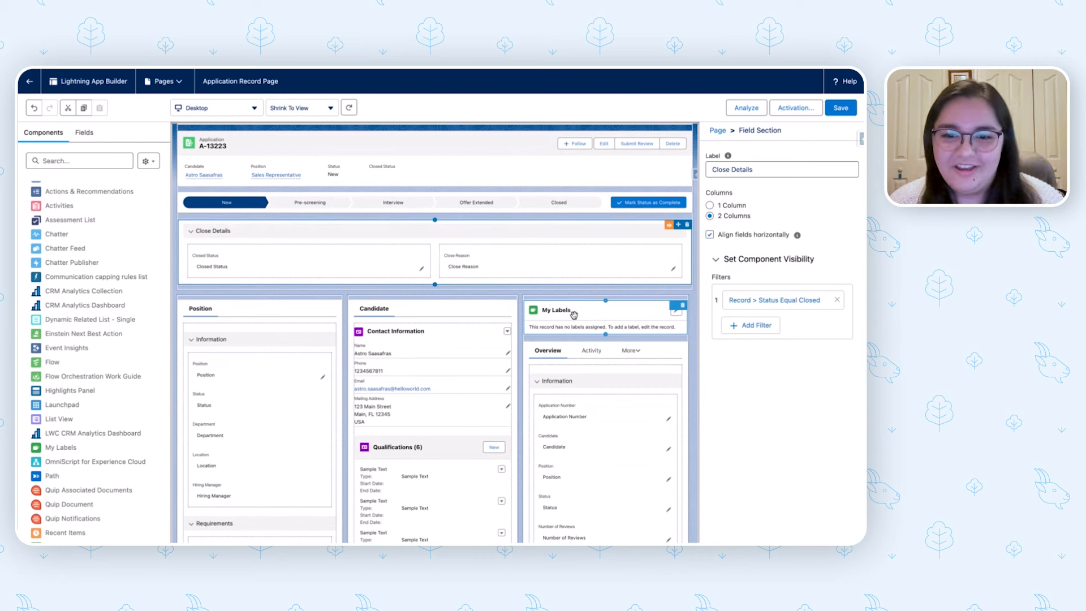
Step: Inspect the visibility settings of the My Labels component on the page and find My Labels among the available components
click(551, 317)
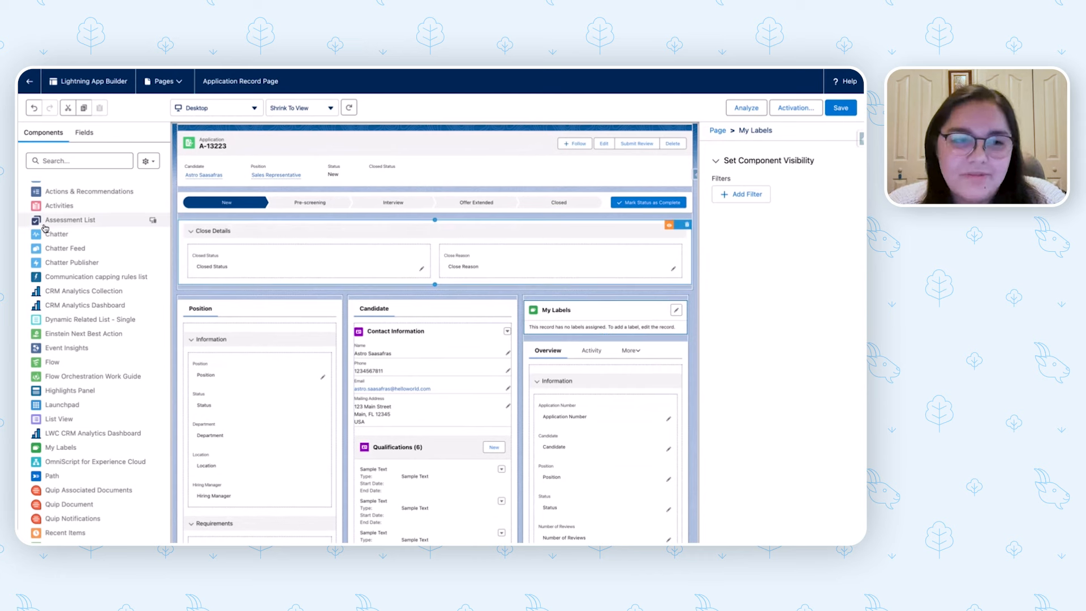
scroll(85, 308, down, 4)
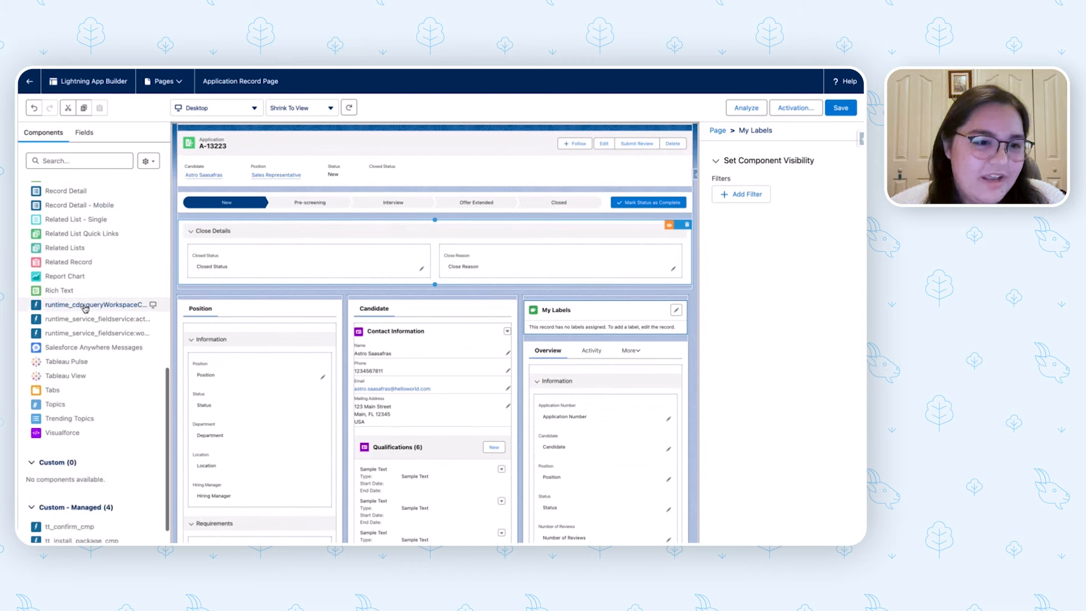
scroll(102, 477, up, 1)
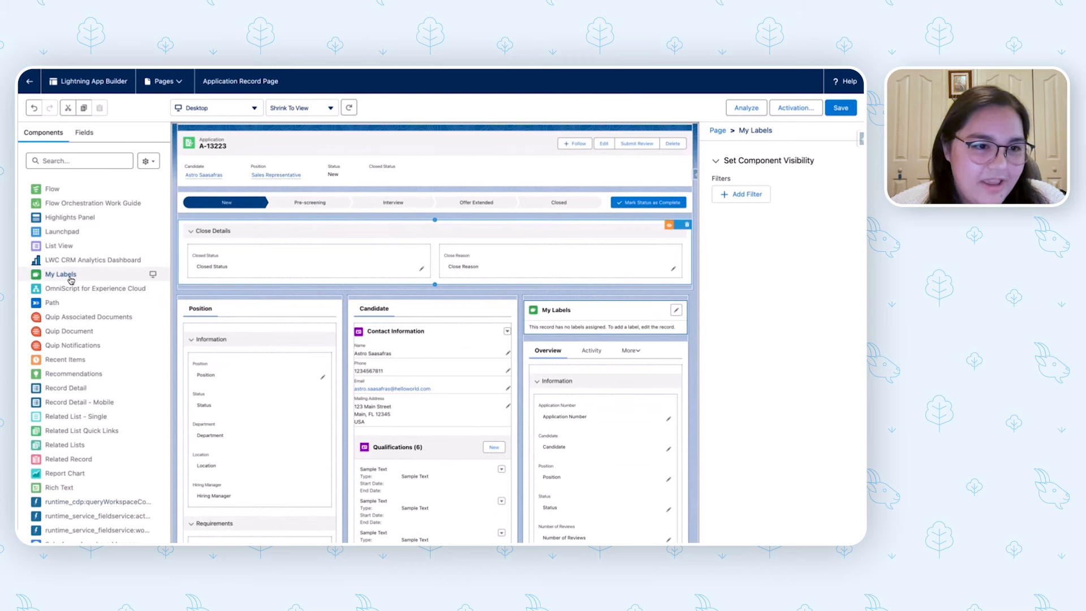
Step: Add a second My Labels component above the existing one and delete the duplicate
click(53, 275)
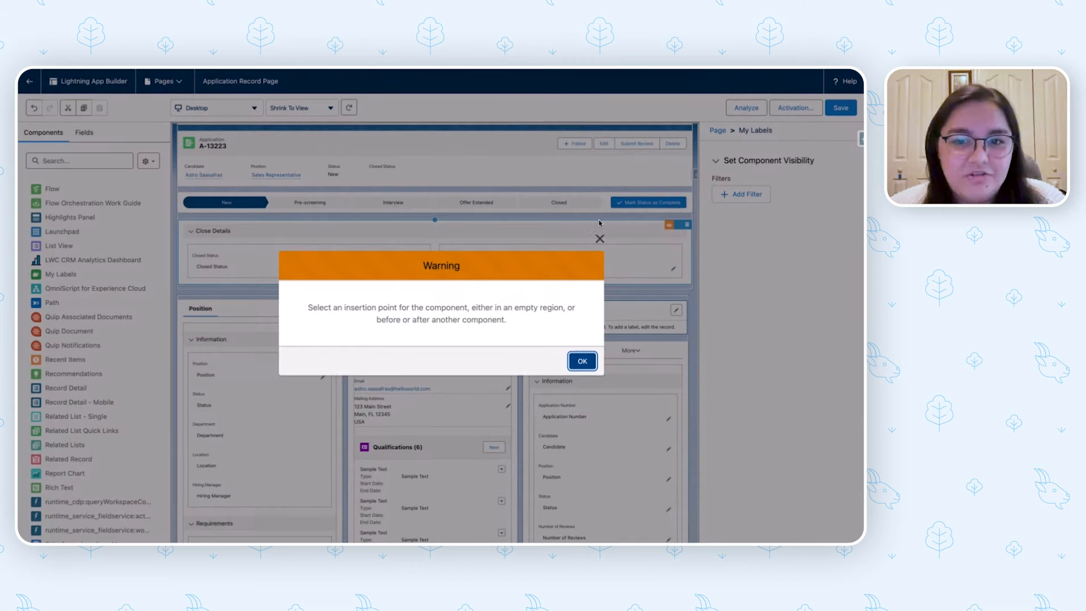
click(599, 239)
drag(70, 279, 592, 312)
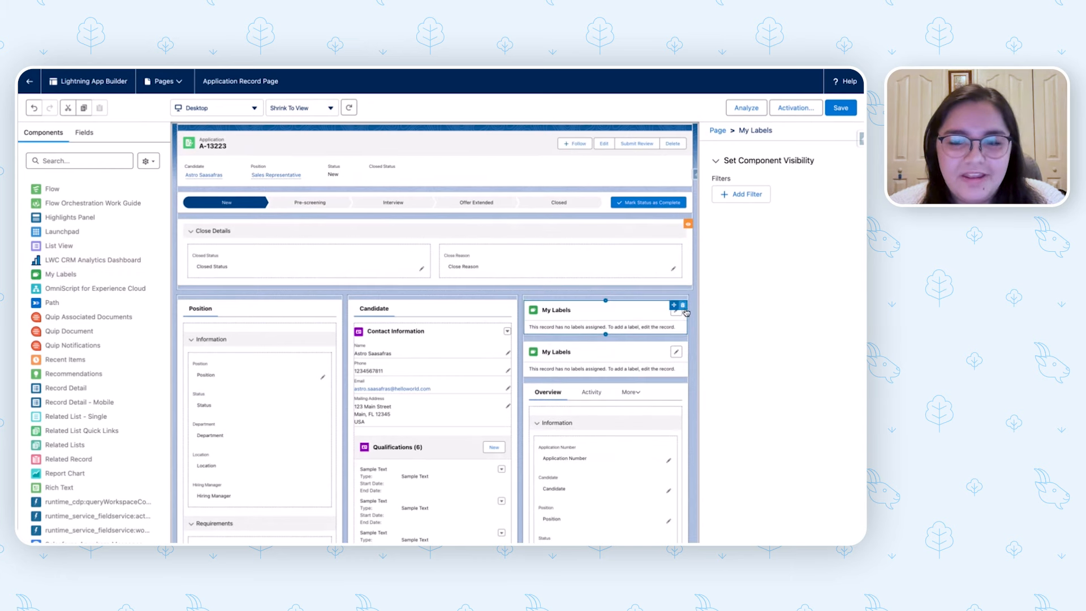
click(683, 306)
click(610, 307)
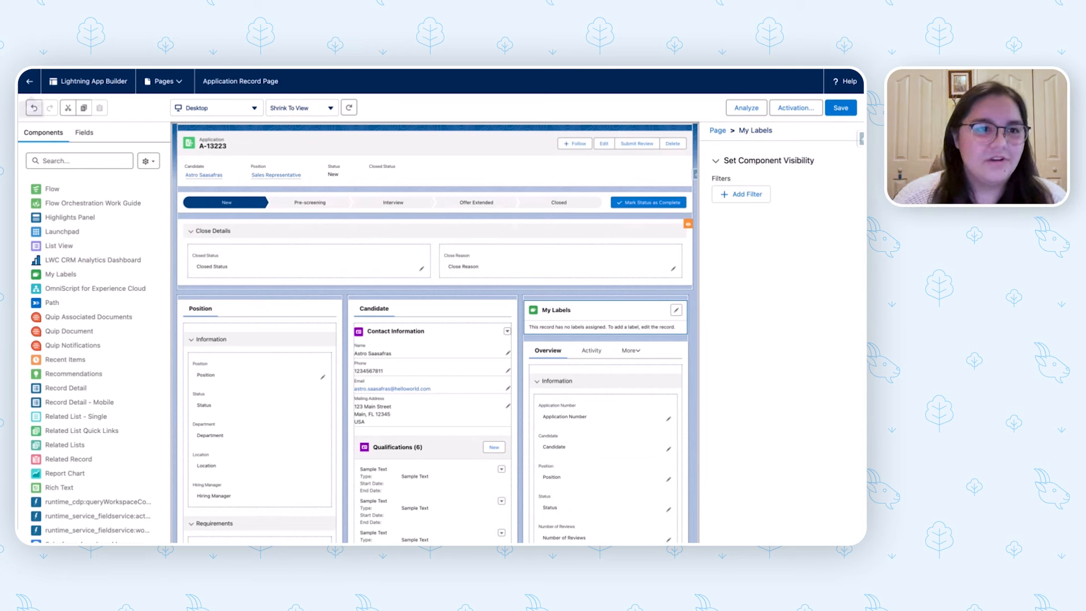
Step: Return to the application record, assign it the Top Candidate label, and open that label's assigned records
click(27, 86)
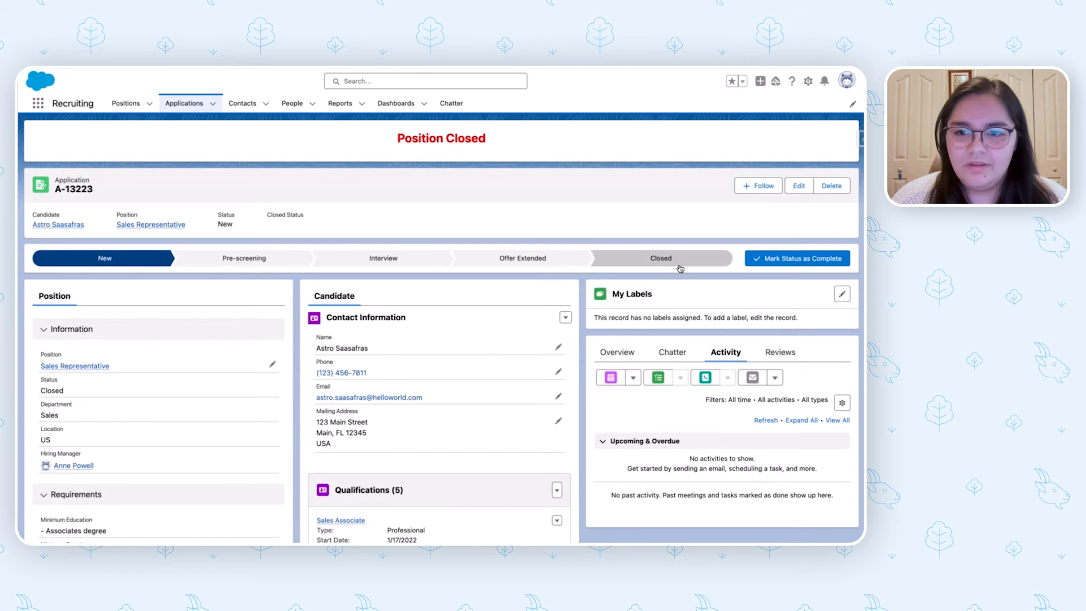
click(842, 293)
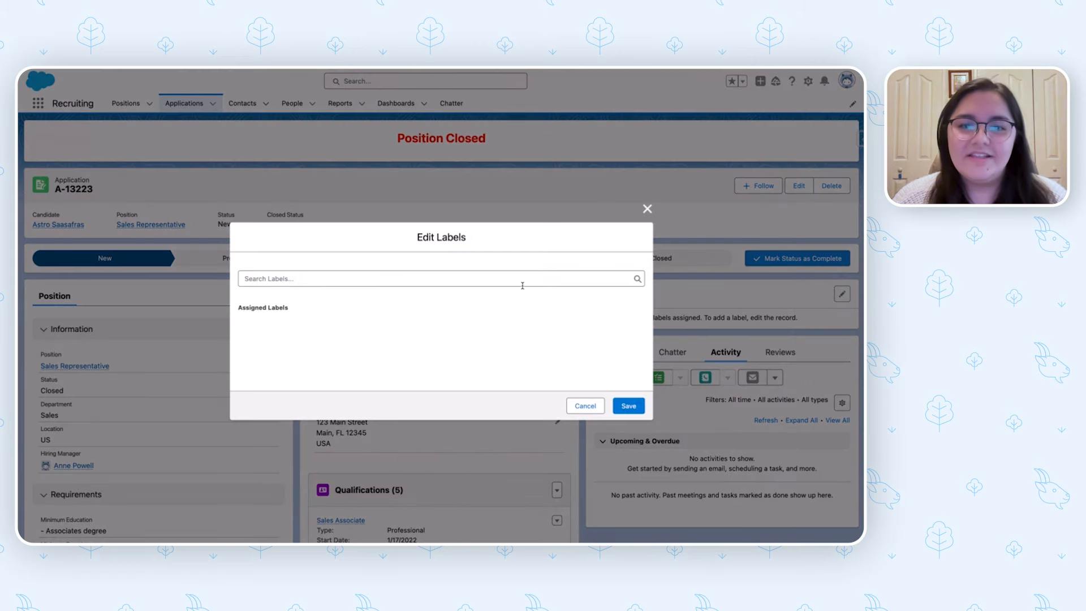
click(508, 279)
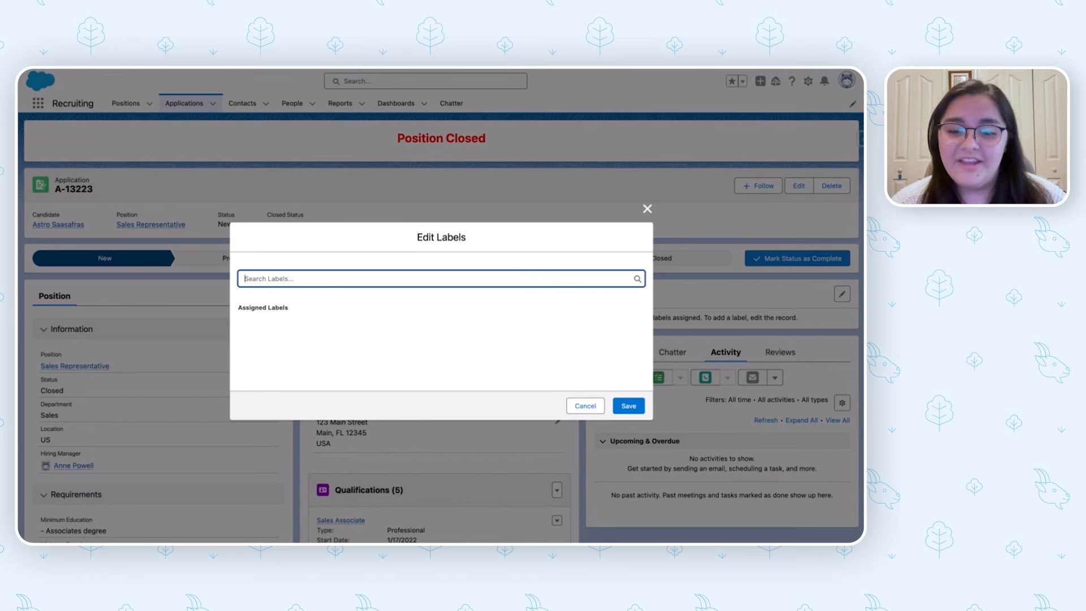
text(m)
key(BackSpace)
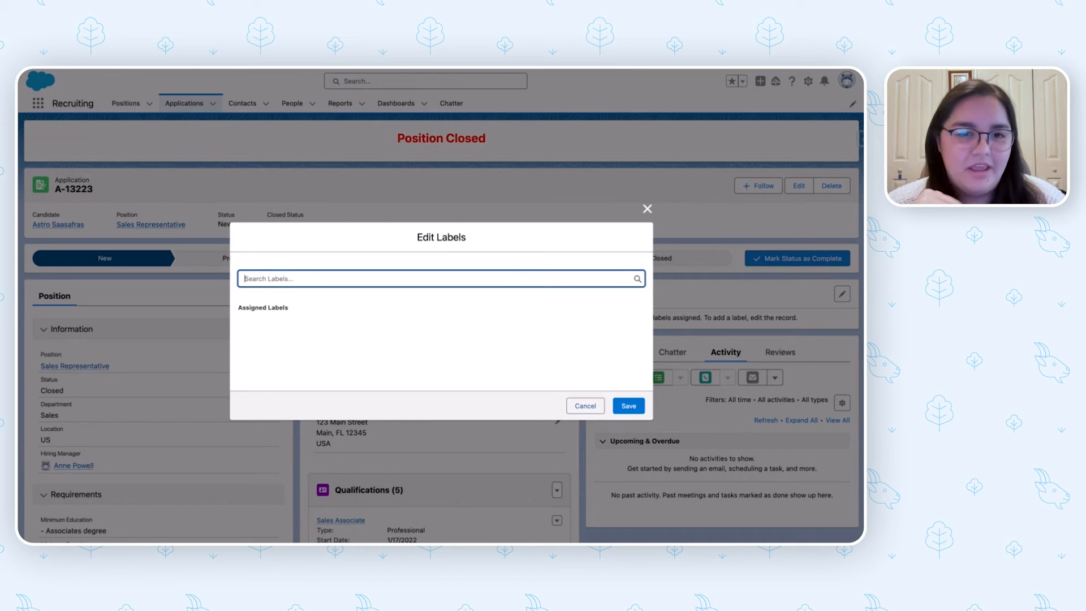
text(top)
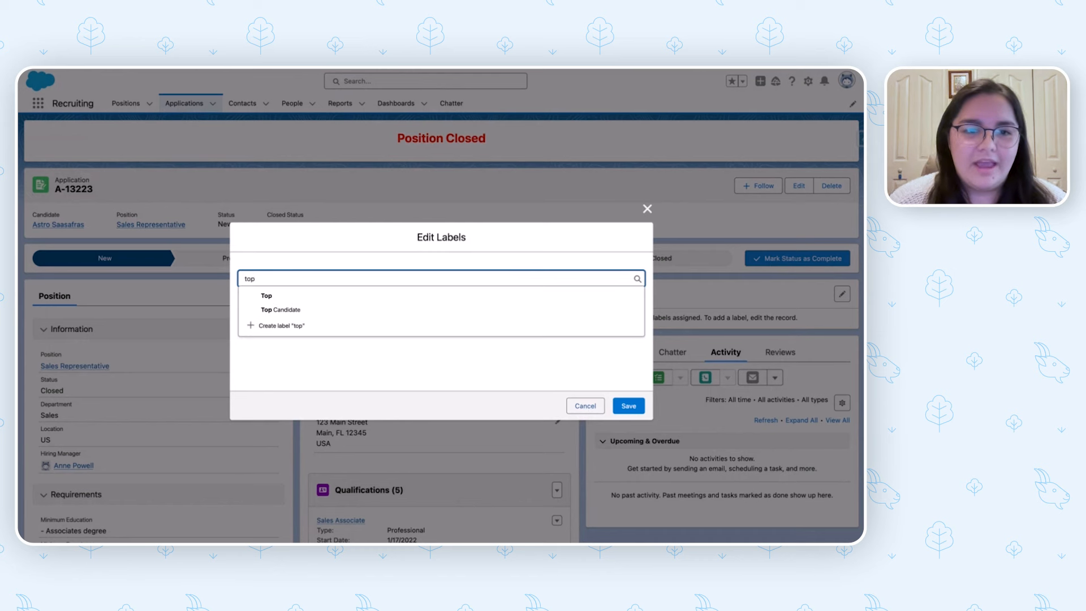
click(290, 311)
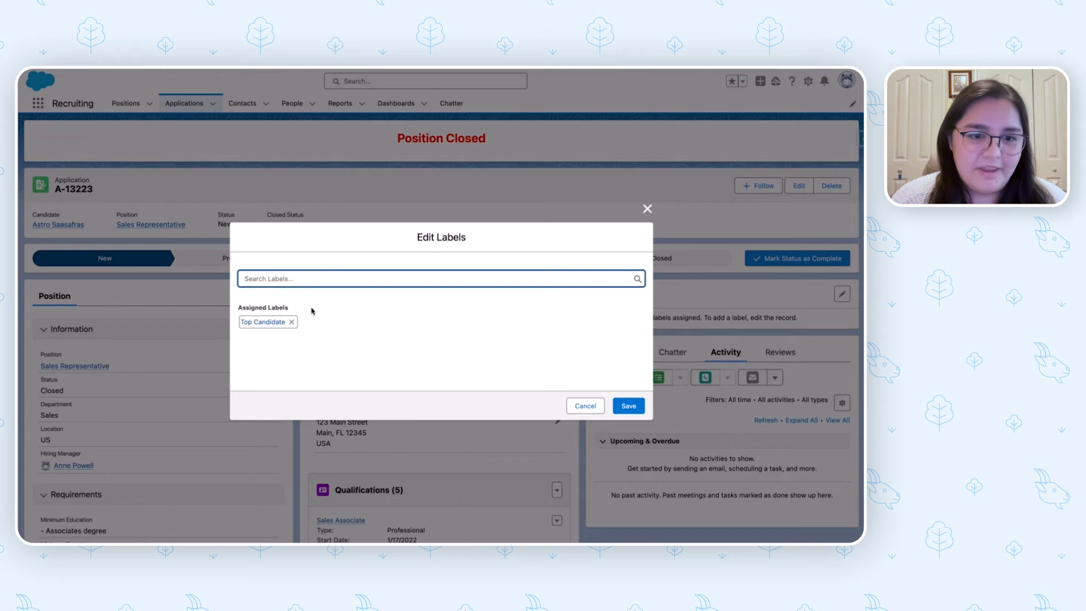
click(627, 406)
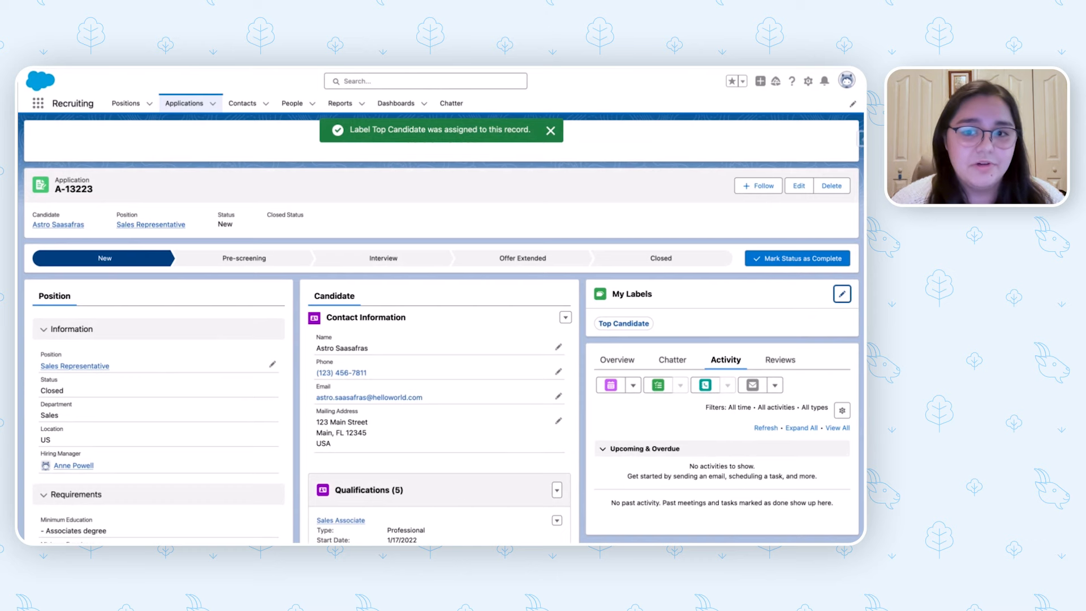
click(617, 326)
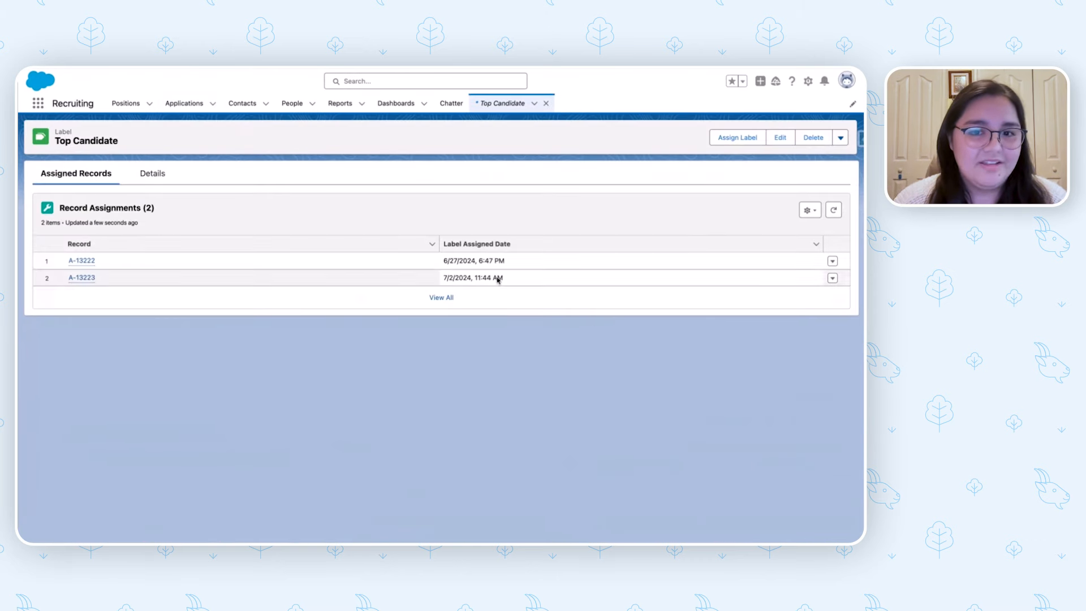
mouse_move(89, 277)
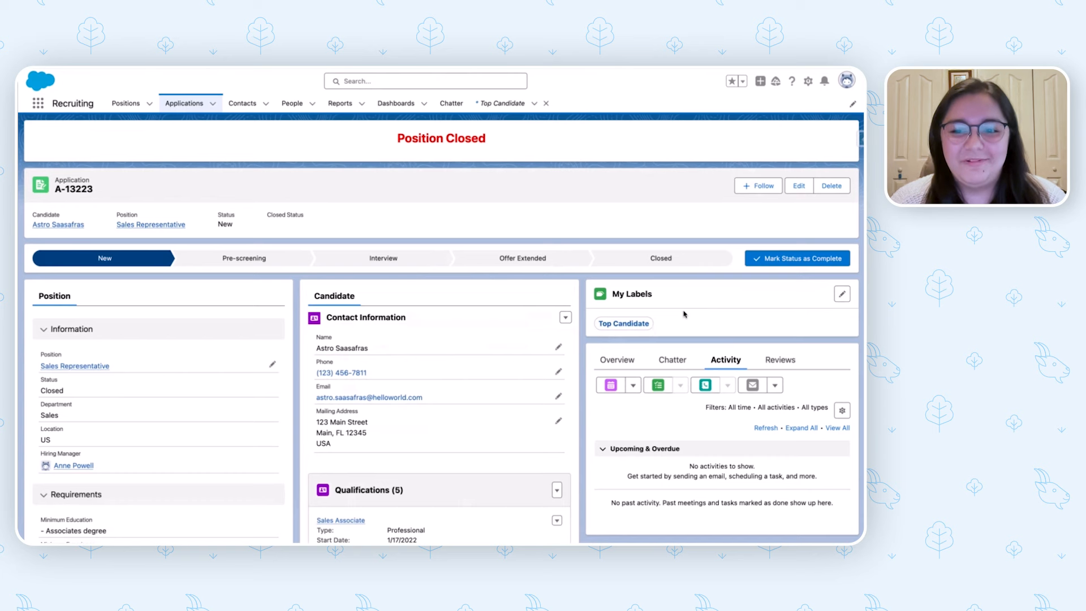
Step: Mark Closed as the application's current status on the path
click(660, 257)
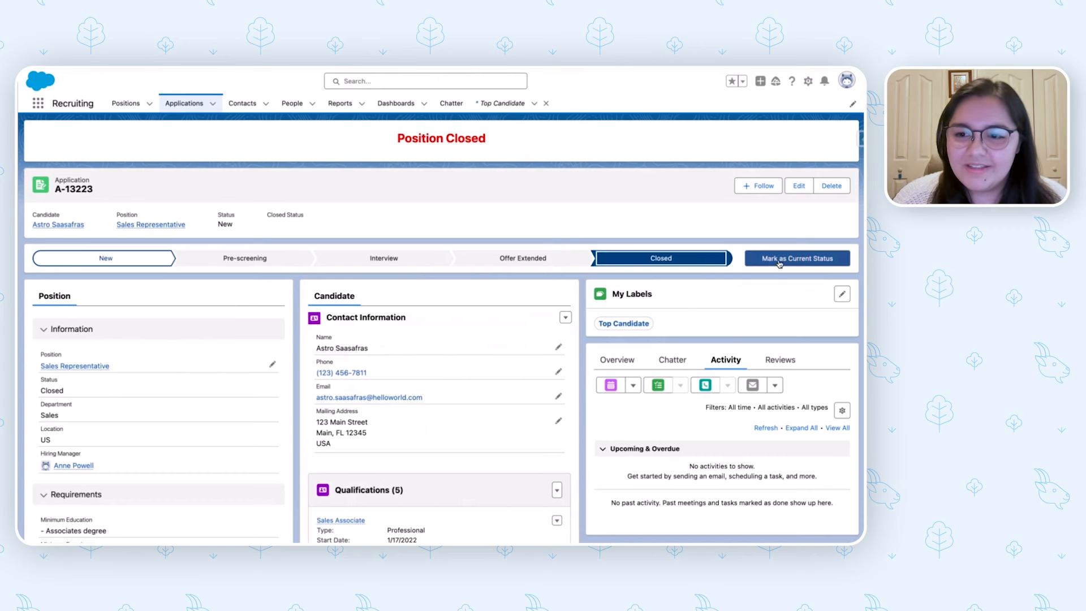
click(782, 262)
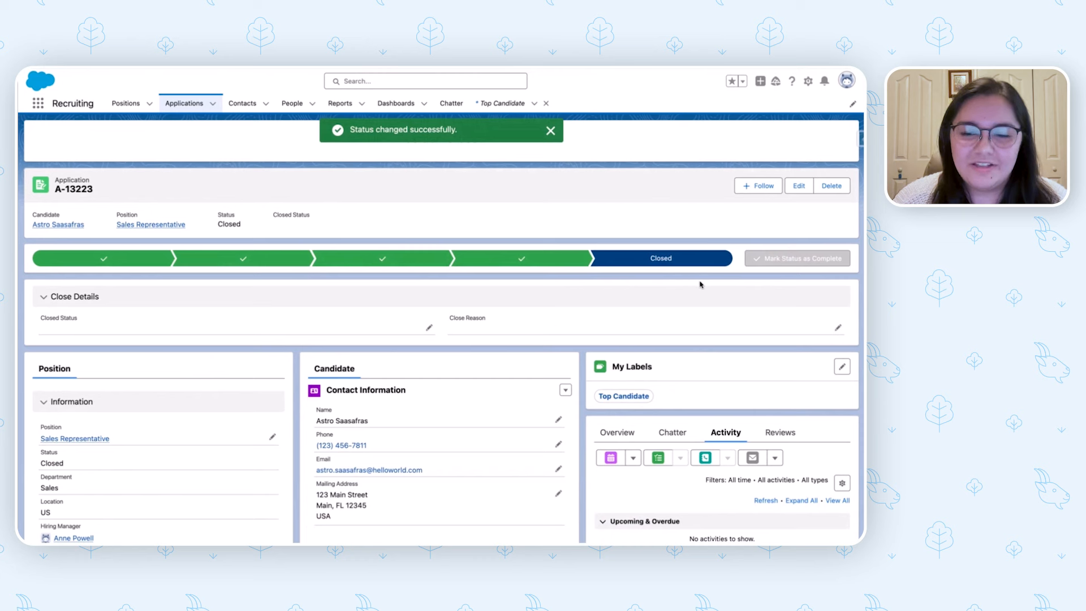